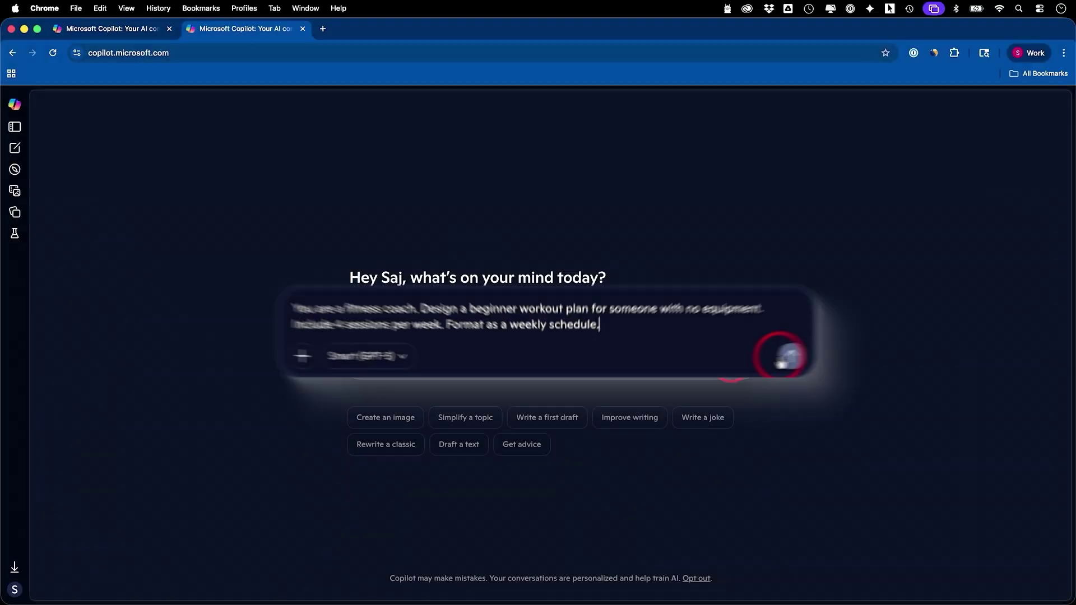
# Step: Send the fitness-coach workout prompt to Copilot
pyautogui.click(787, 353)
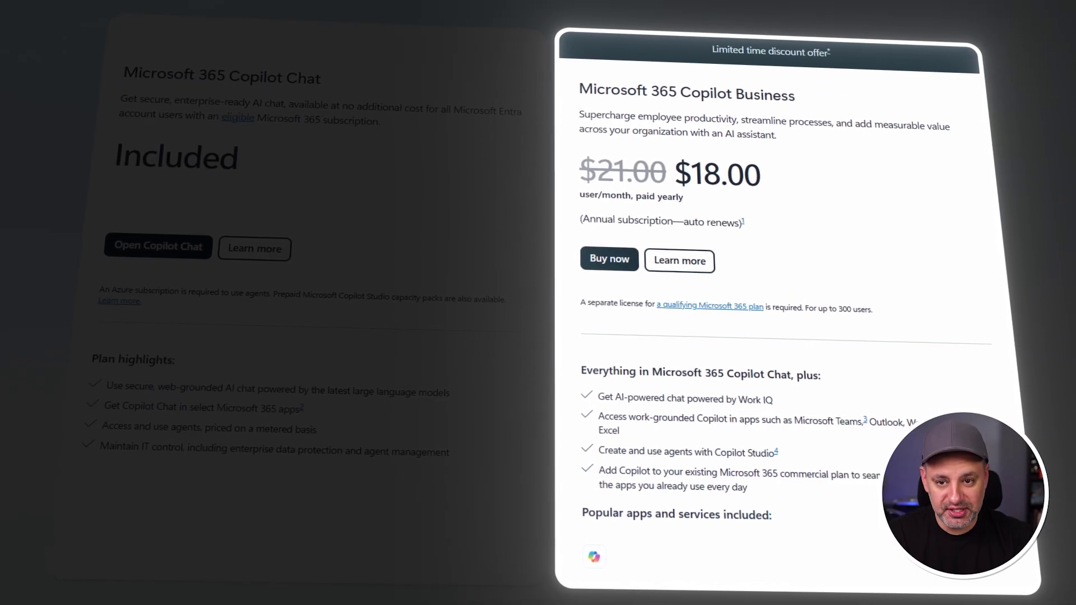
pyautogui.click(458, 359)
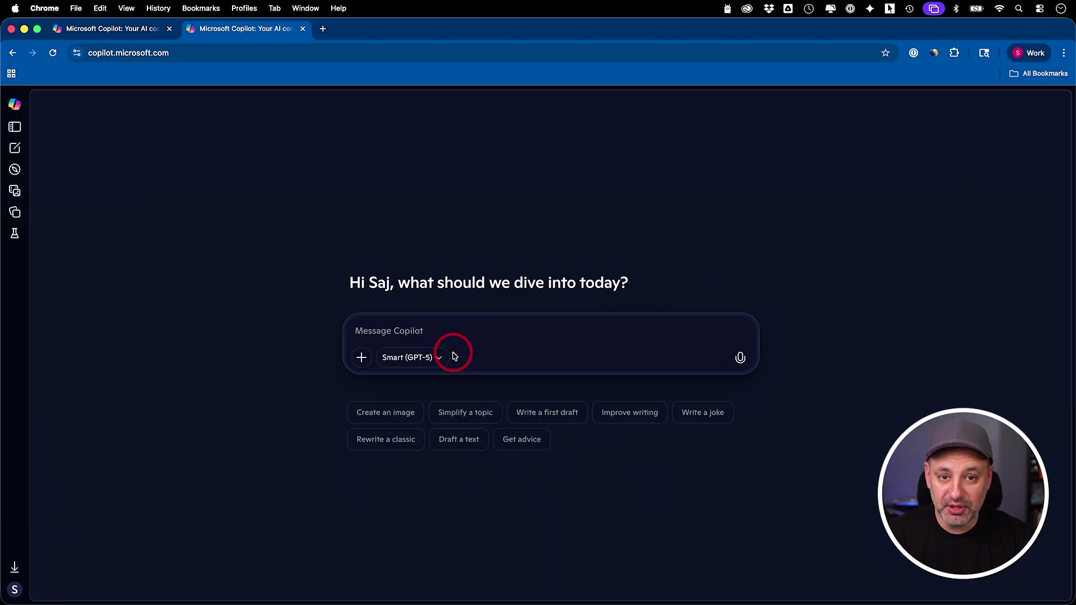
# Step: Paste and send the travel-planner prompt for a 5-day Tokyo food-and-culture itinerary
pyautogui.click(448, 329)
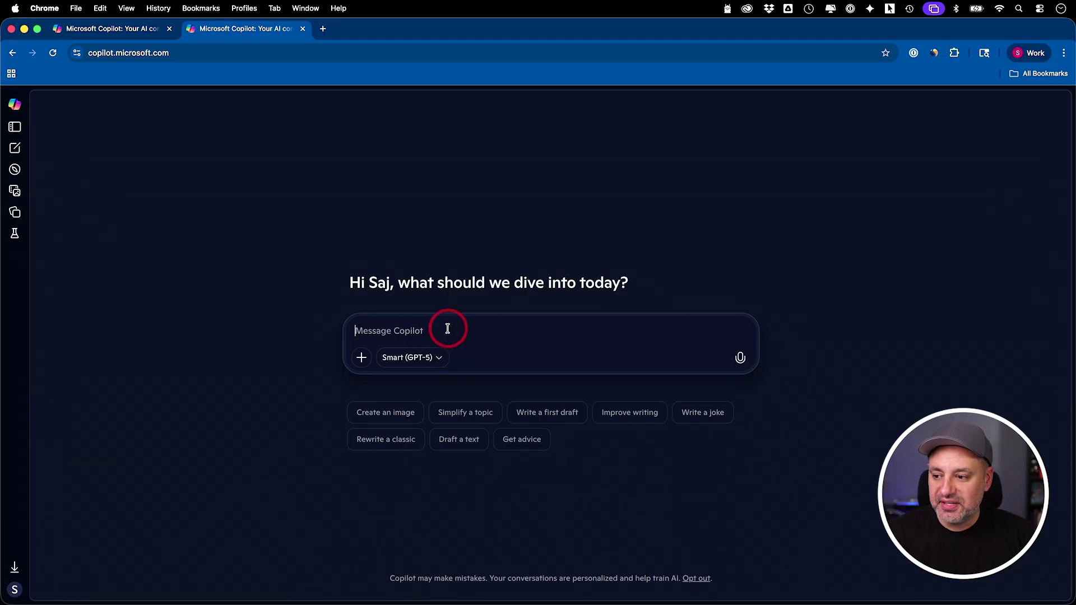
pyautogui.write('You are a travel planner. Create a 5-day itinerary for Tokyo, focusing on food and culture. Keep daily activities under 6 hours. Present it as a bulleted list.')
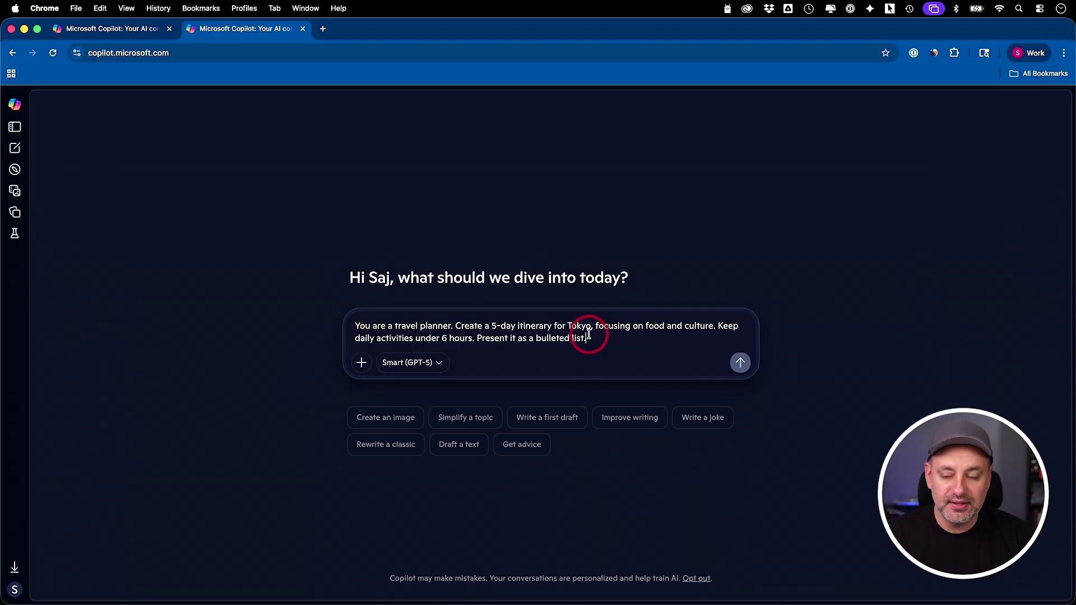
pyautogui.press('Return')
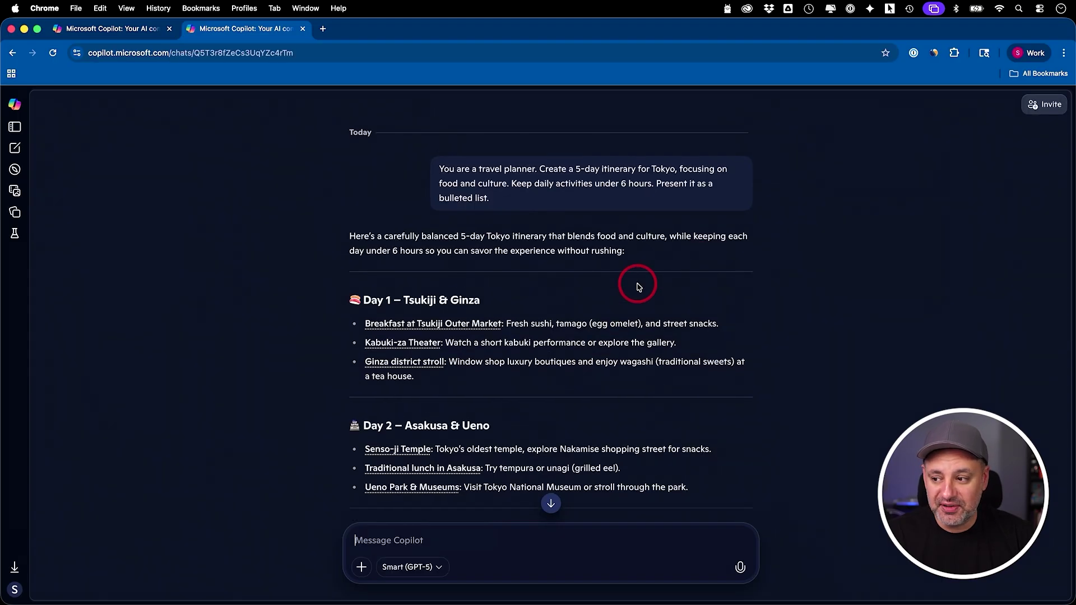
# Step: Follow up on the 'Yanaka neighborhood stroll' link and view the japan-guide.com Yanaka source
pyautogui.scroll(-8, 639, 286)
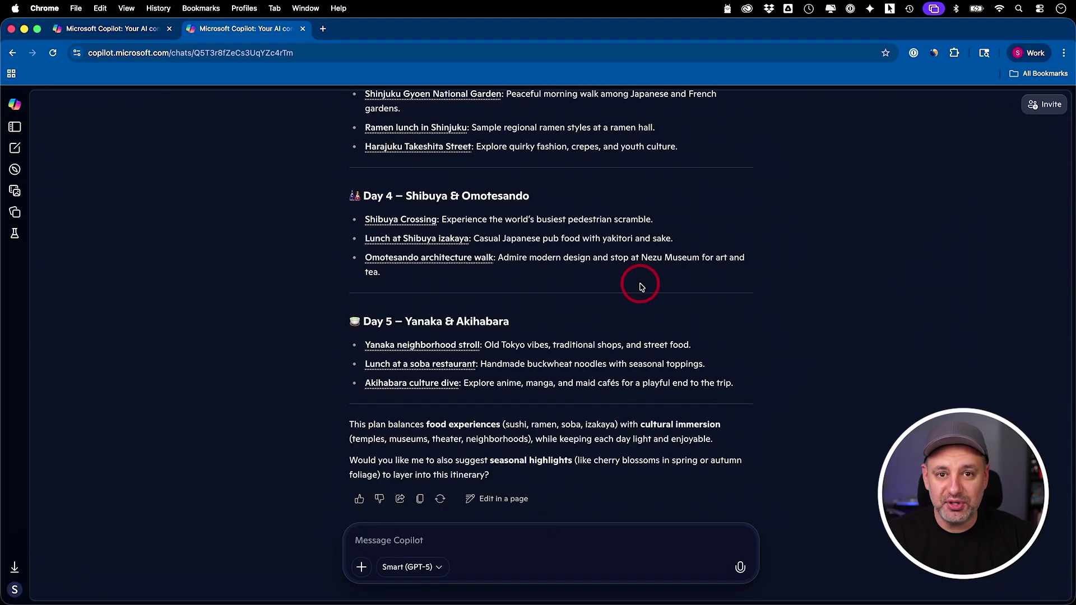
pyautogui.scroll(1, 454, 370)
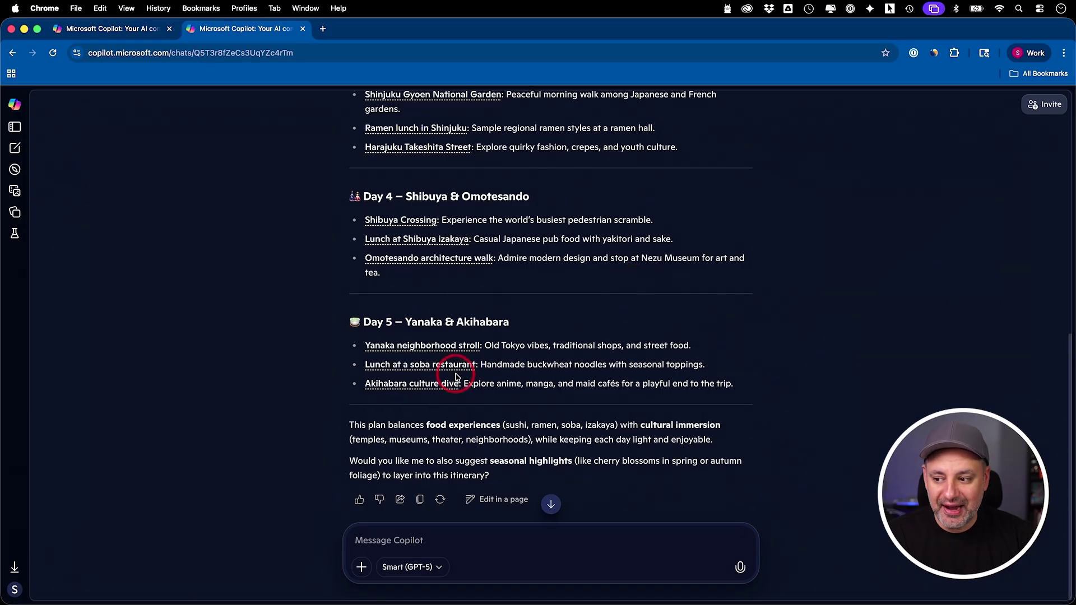
pyautogui.click(450, 346)
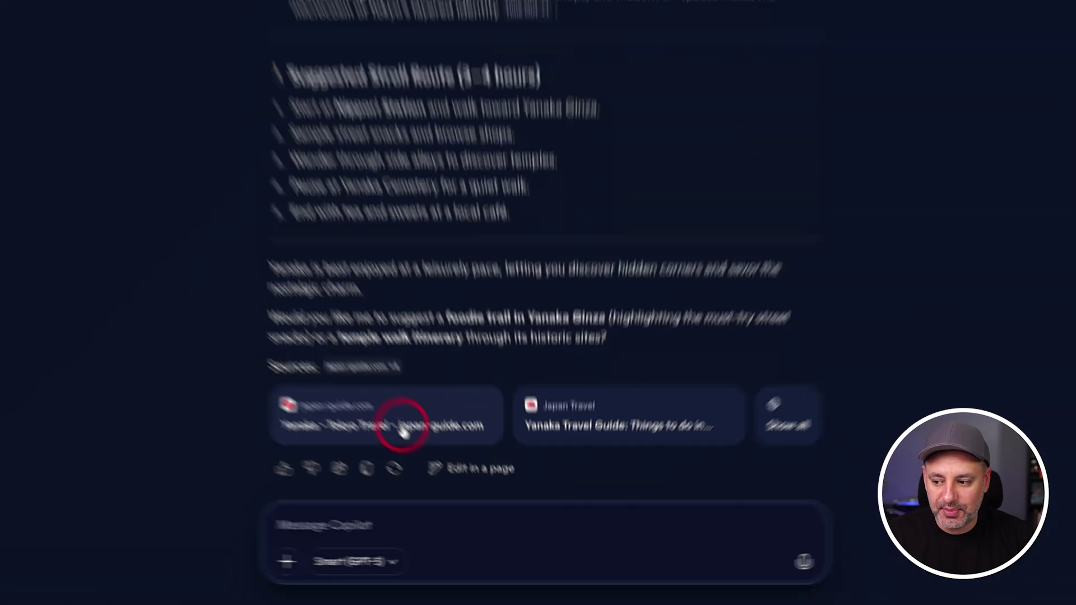
pyautogui.click(402, 431)
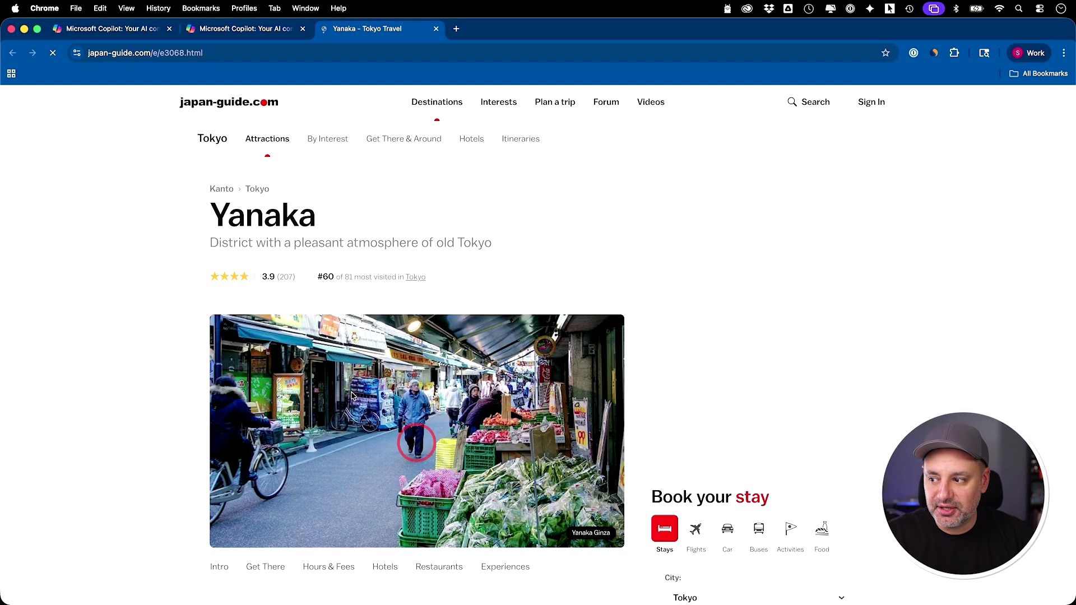
pyautogui.click(460, 210)
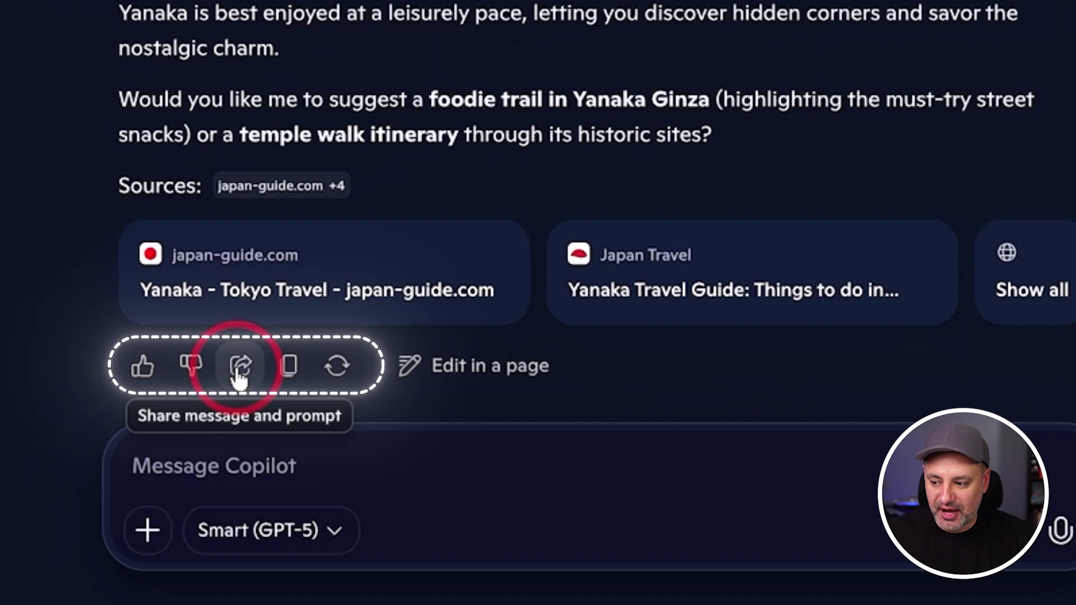
# Step: Copy the Yanaka conversation's share link, load it in a new tab, then close Invite members
pyautogui.click(239, 369)
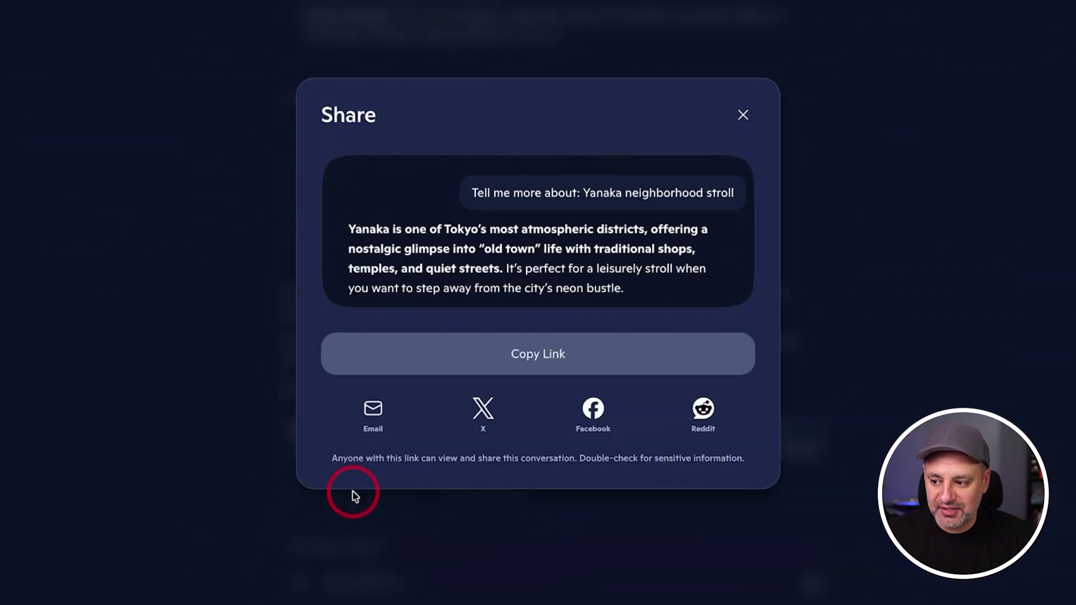
pyautogui.click(538, 361)
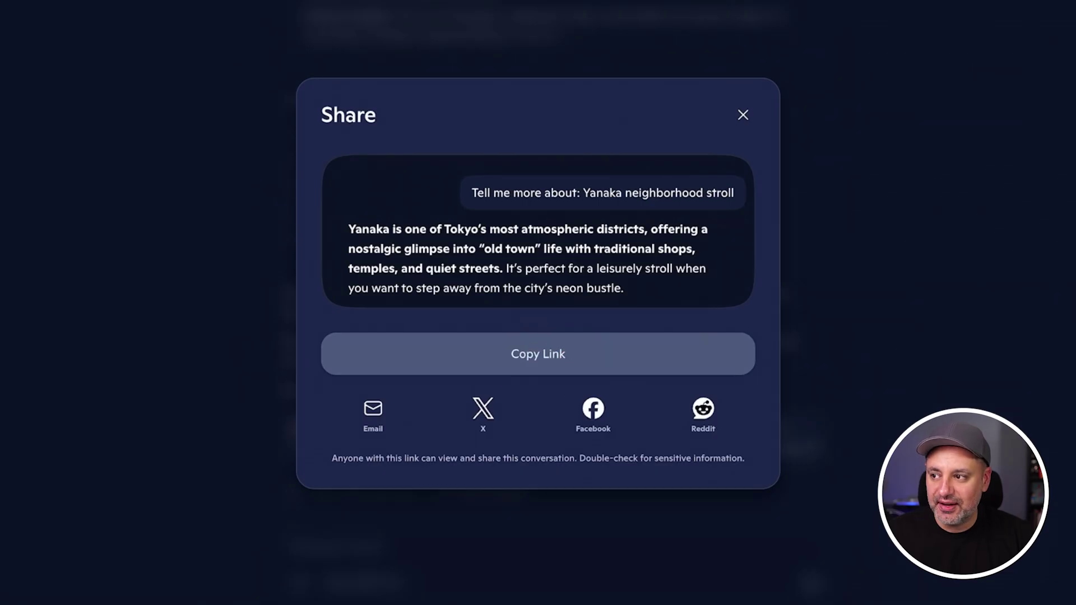
pyautogui.click(320, 30)
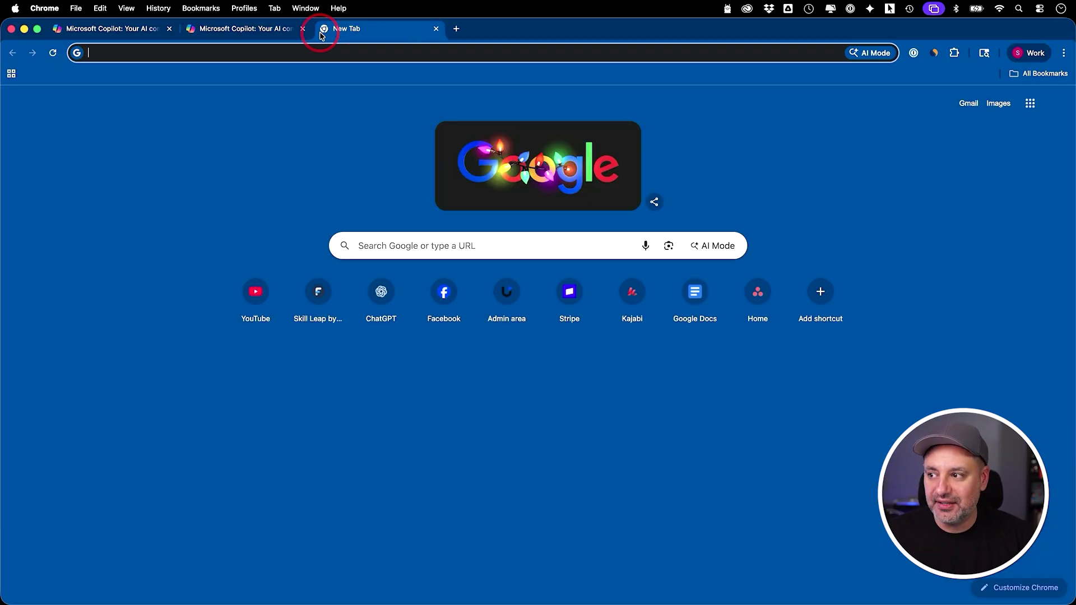
pyautogui.press('Return')
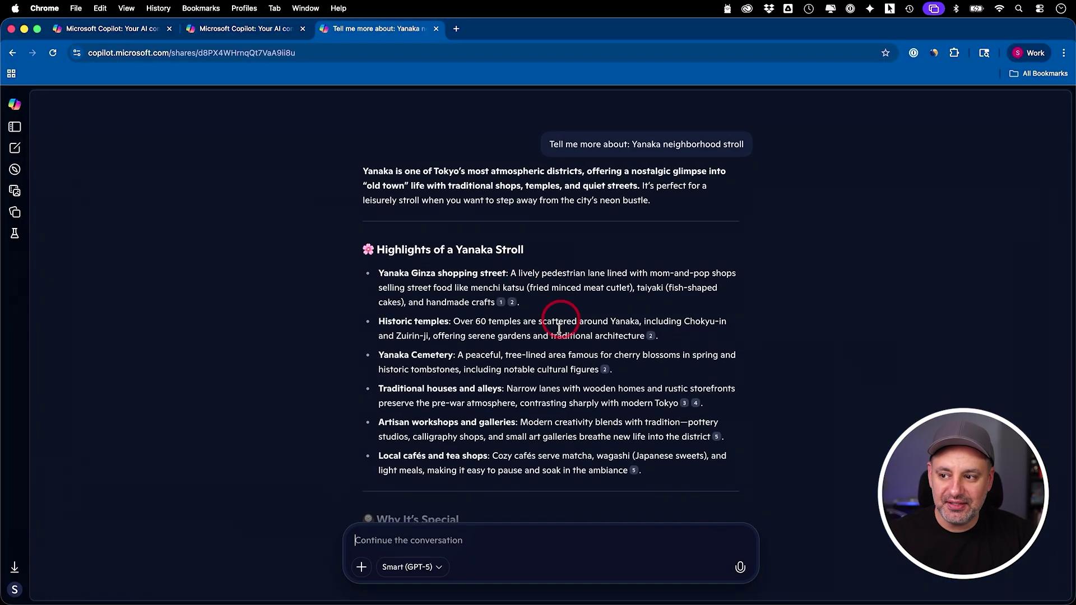
pyautogui.scroll(-10, 552, 159)
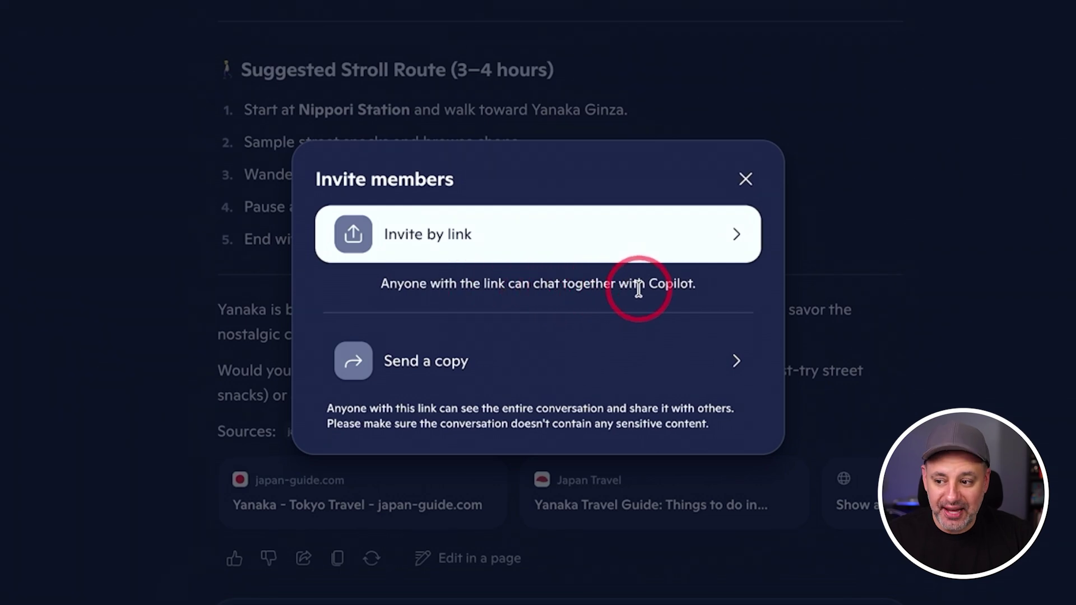
pyautogui.click(381, 566)
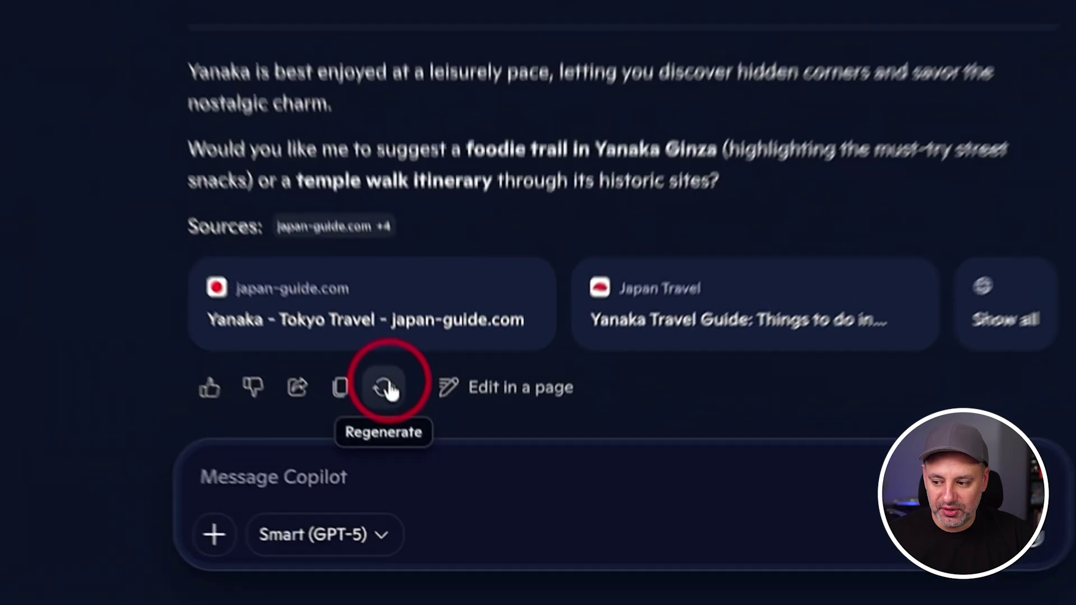
# Step: Regenerate the Yanaka answer using Think Deeper and read through the new reply
pyautogui.click(440, 498)
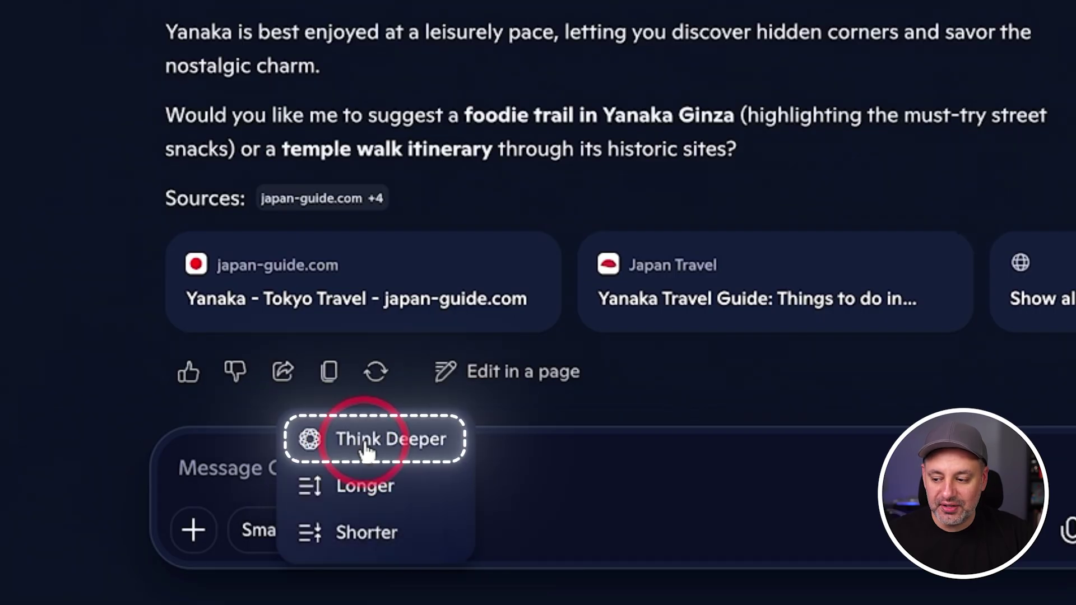
pyautogui.click(353, 448)
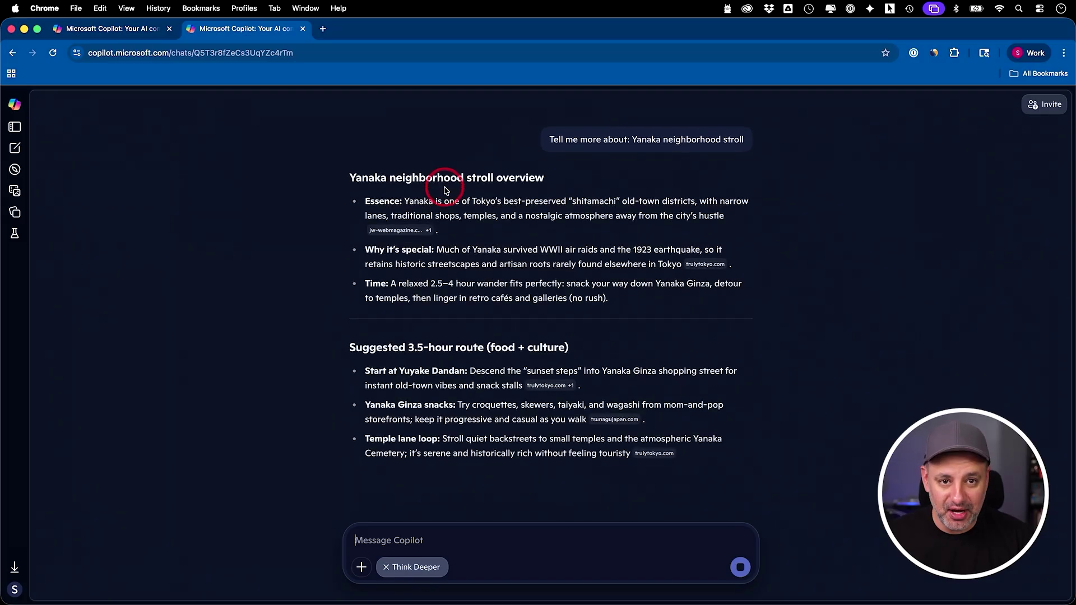
pyautogui.scroll(-3, 444, 189)
pyautogui.scroll(-2, 444, 189)
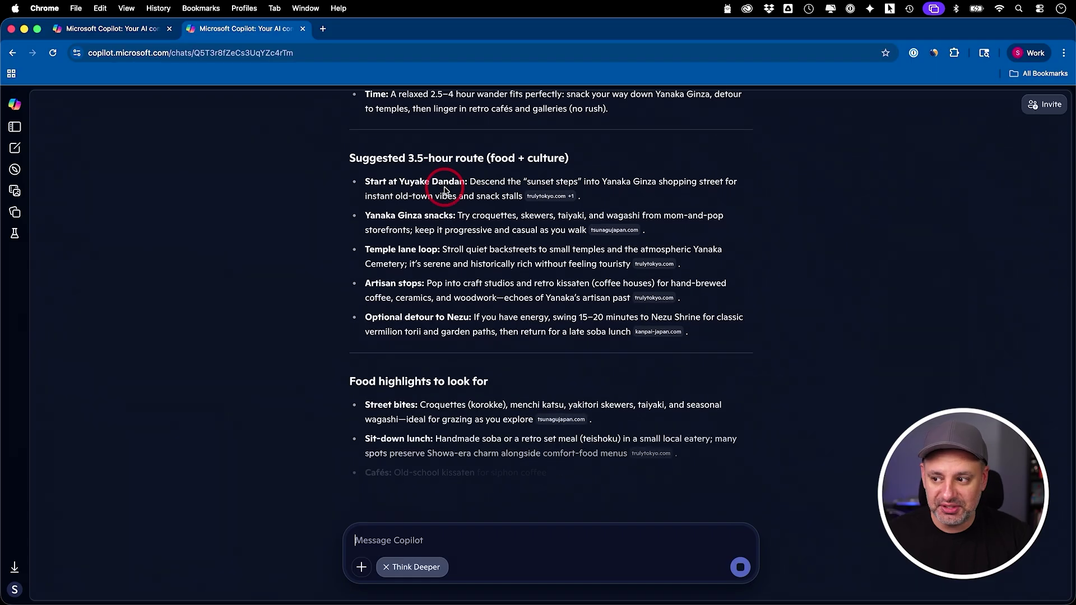
pyautogui.scroll(-4, 480, 255)
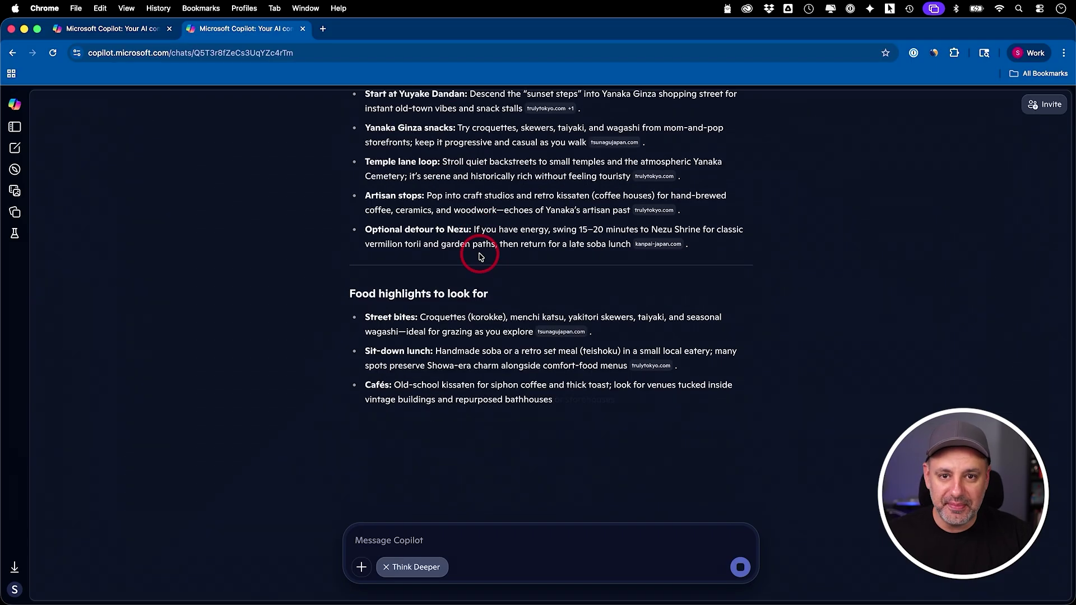
pyautogui.scroll(-3, 479, 254)
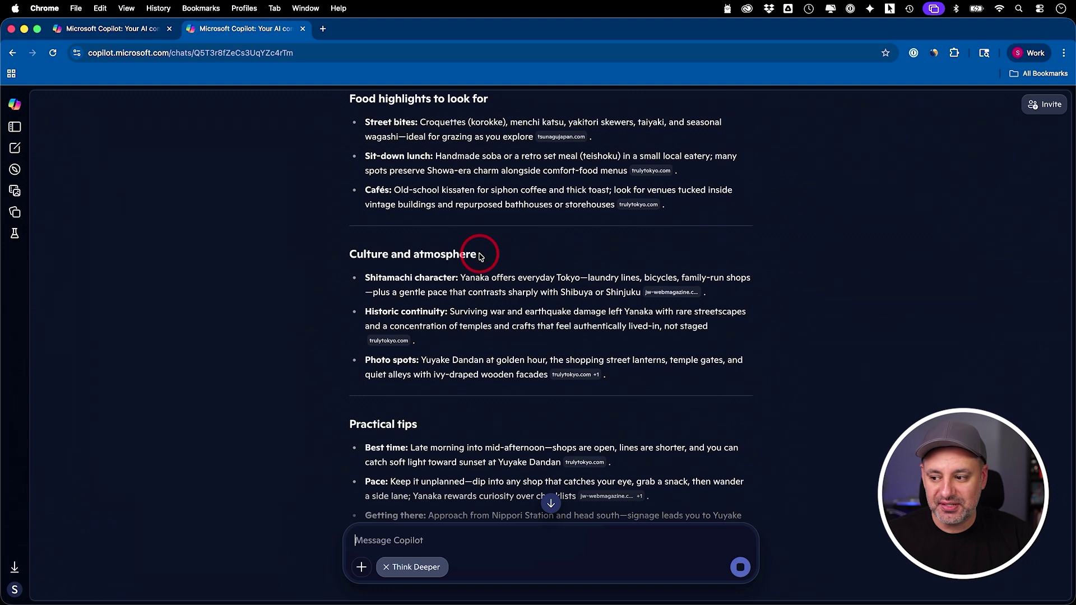
pyautogui.scroll(-7, 480, 255)
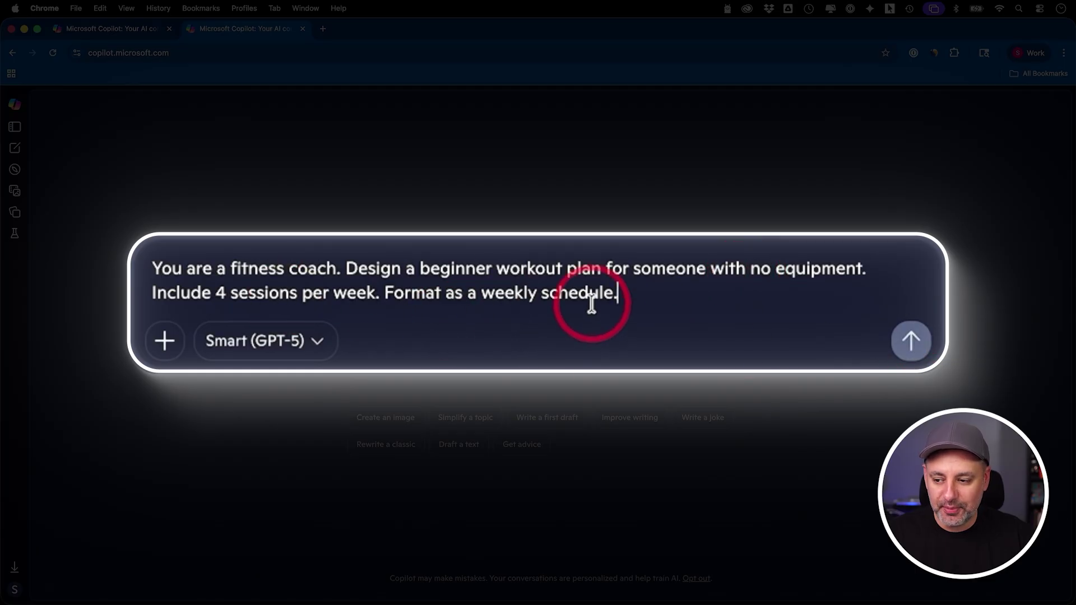
# Step: Submit the beginner no-equipment 4-session workout prompt, then ask for more about the Warm-up
pyautogui.click(736, 365)
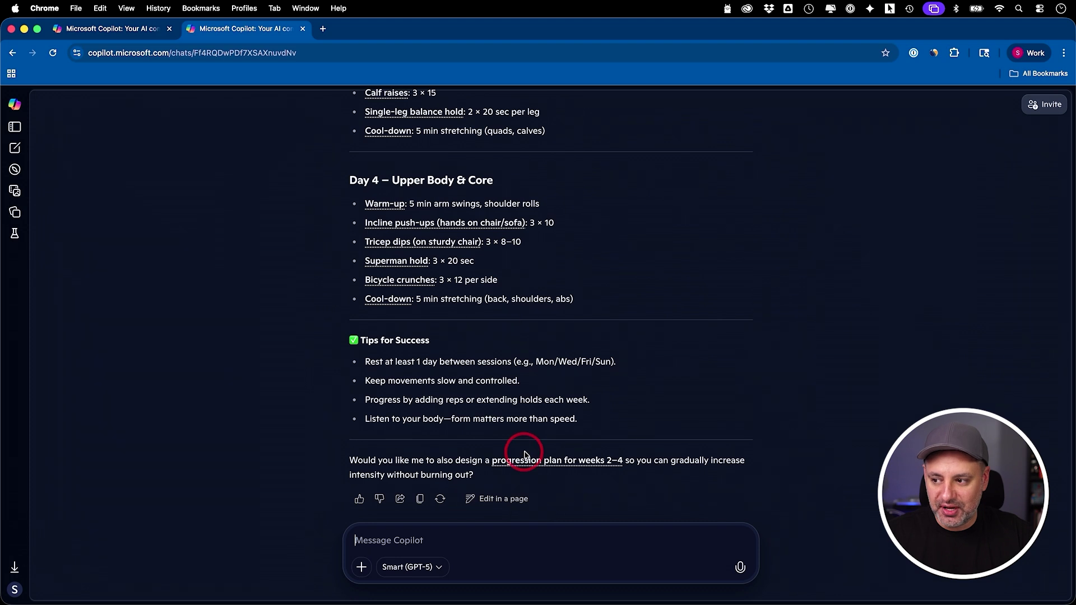
pyautogui.scroll(15, 526, 448)
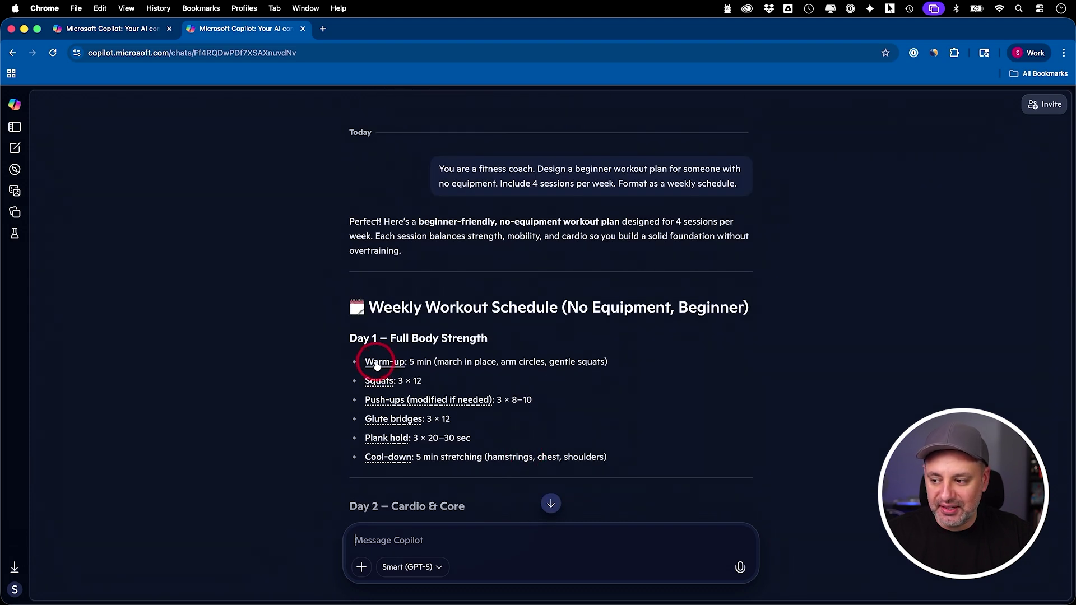
pyautogui.click(377, 363)
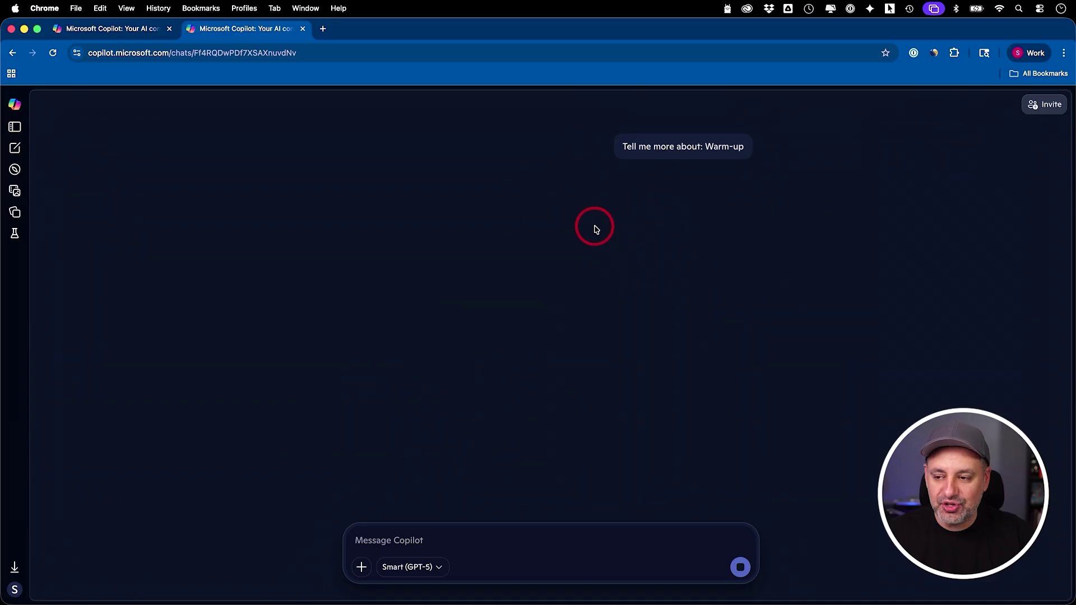
# Step: Read through the warm-up answer and follow up with 'Tell me more about: Light cardio'
pyautogui.scroll(3, 679, 192)
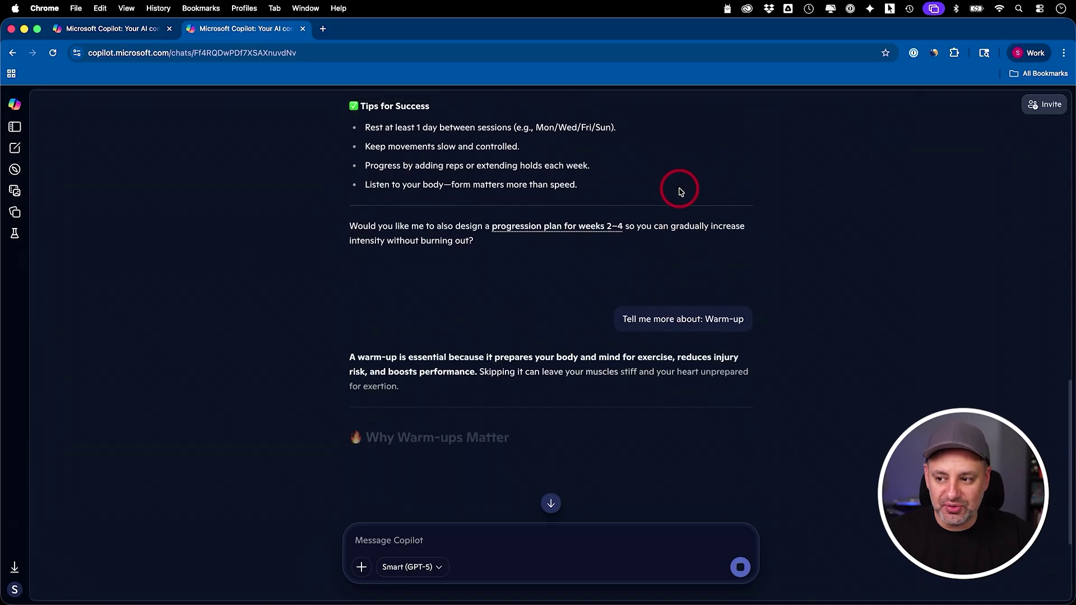
pyautogui.scroll(2, 679, 192)
pyautogui.scroll(-3, 661, 313)
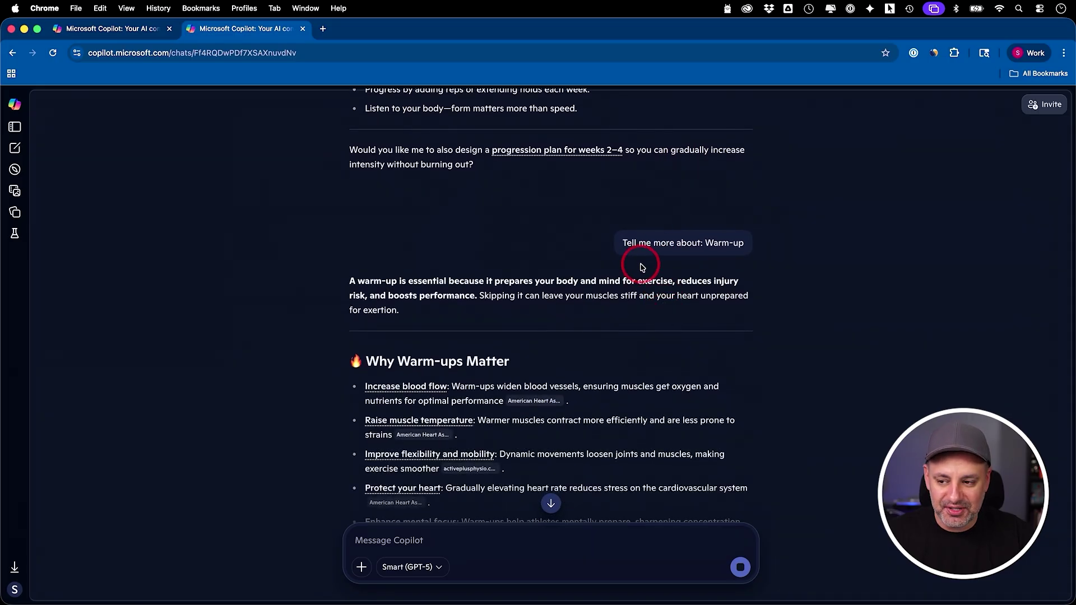
pyautogui.scroll(-1, 642, 267)
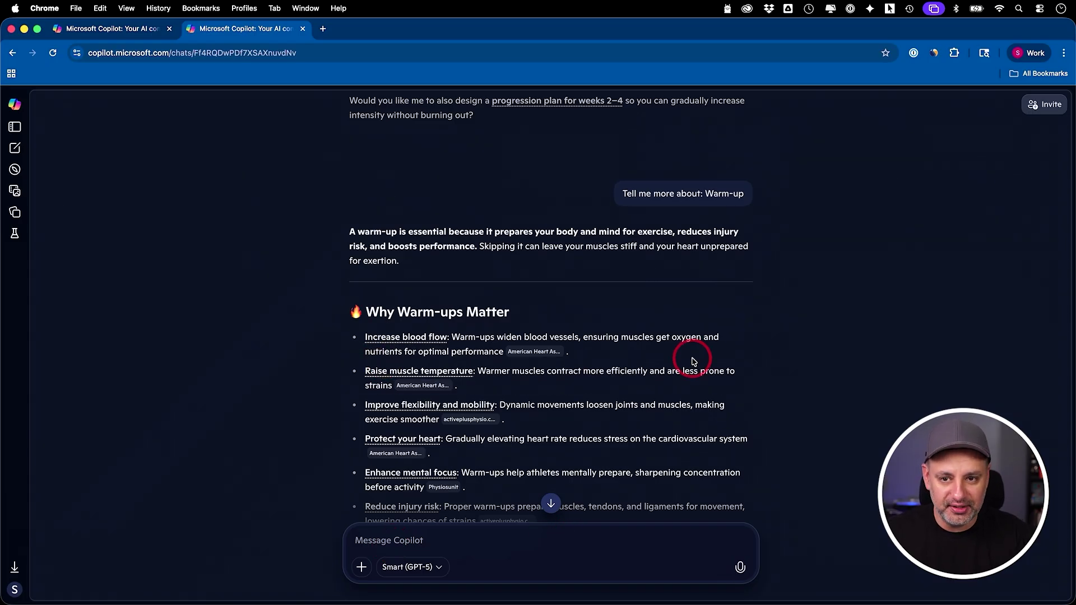
pyautogui.scroll(-1, 693, 362)
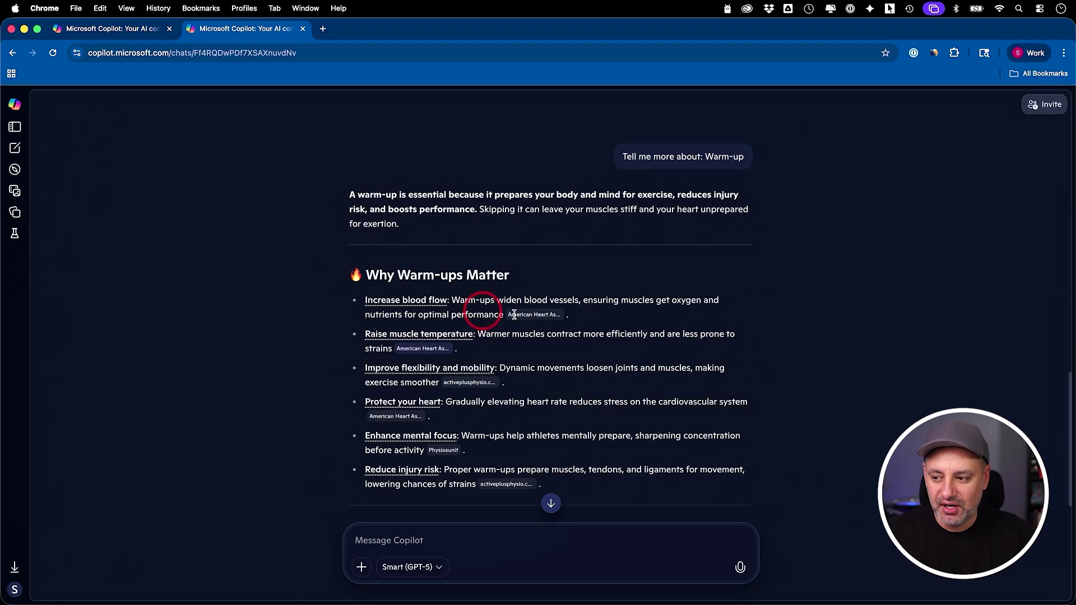
pyautogui.scroll(-6, 602, 381)
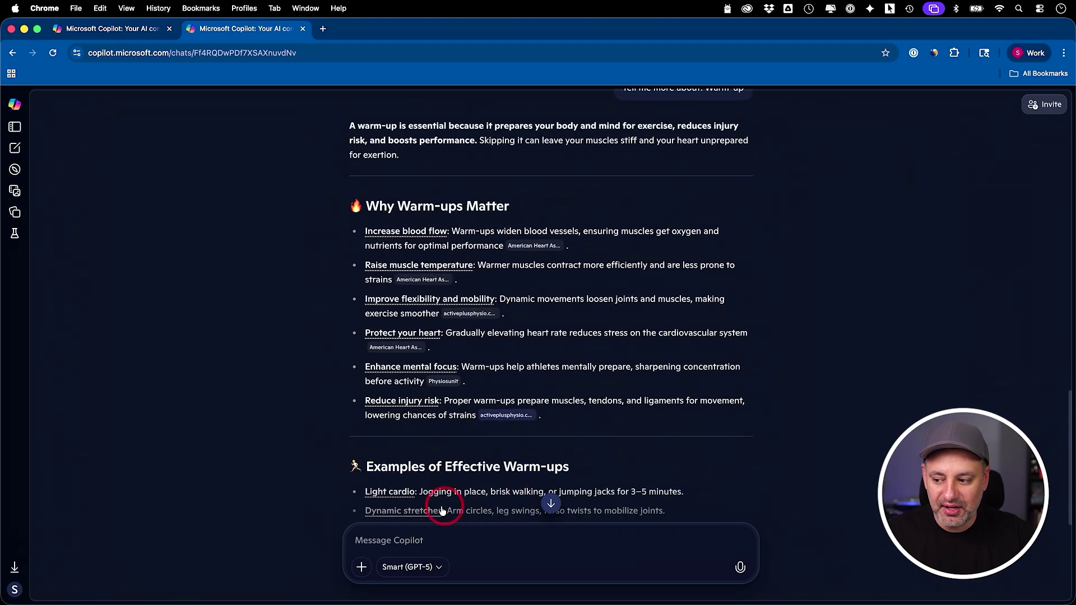
pyautogui.scroll(-1, 609, 397)
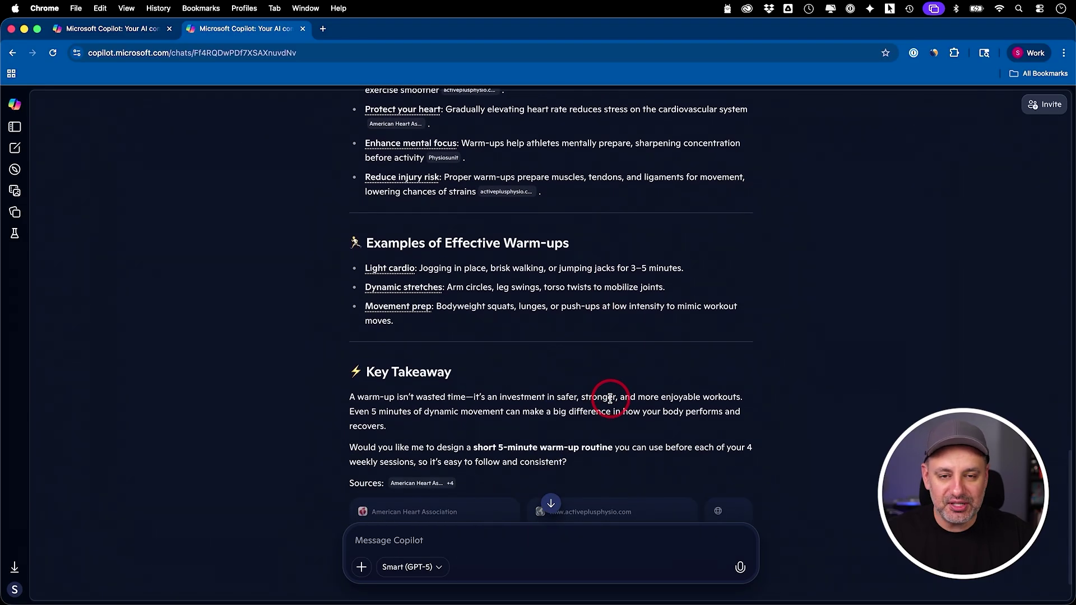
pyautogui.scroll(-2, 606, 399)
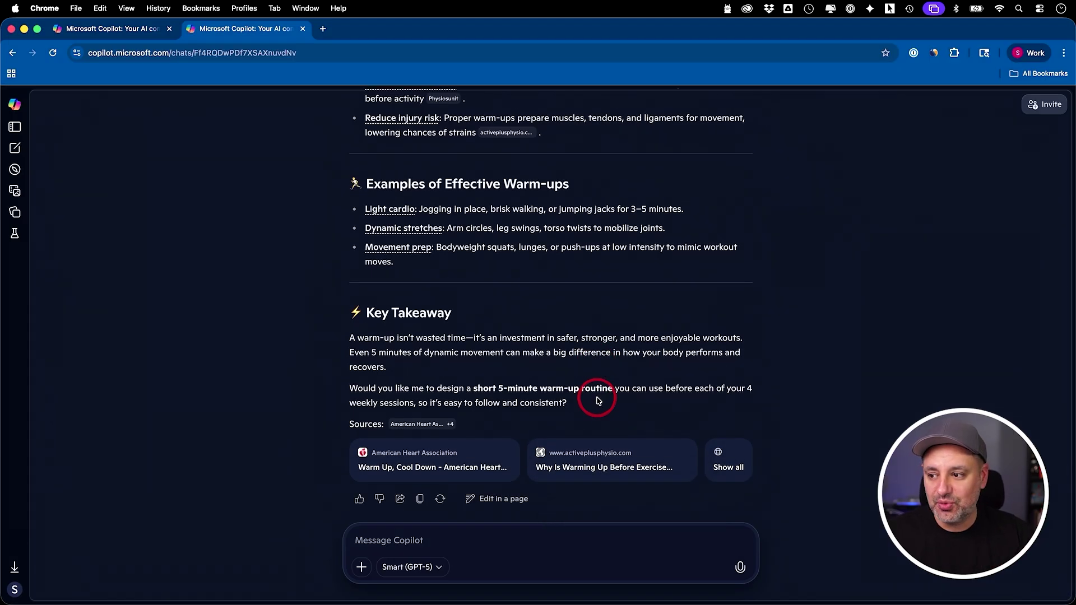
pyautogui.click(389, 209)
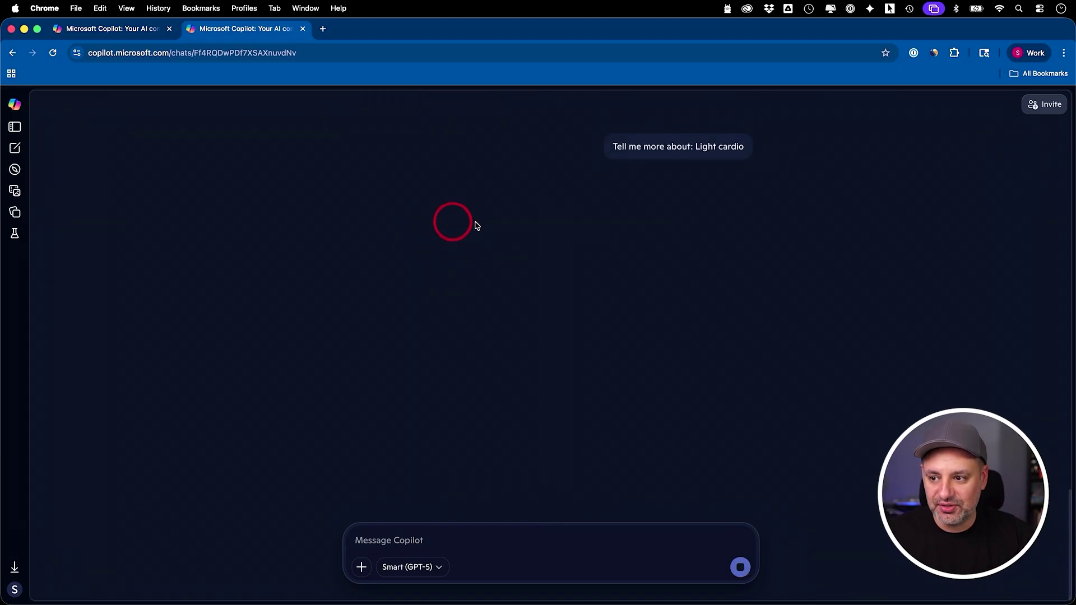
pyautogui.scroll(2, 709, 208)
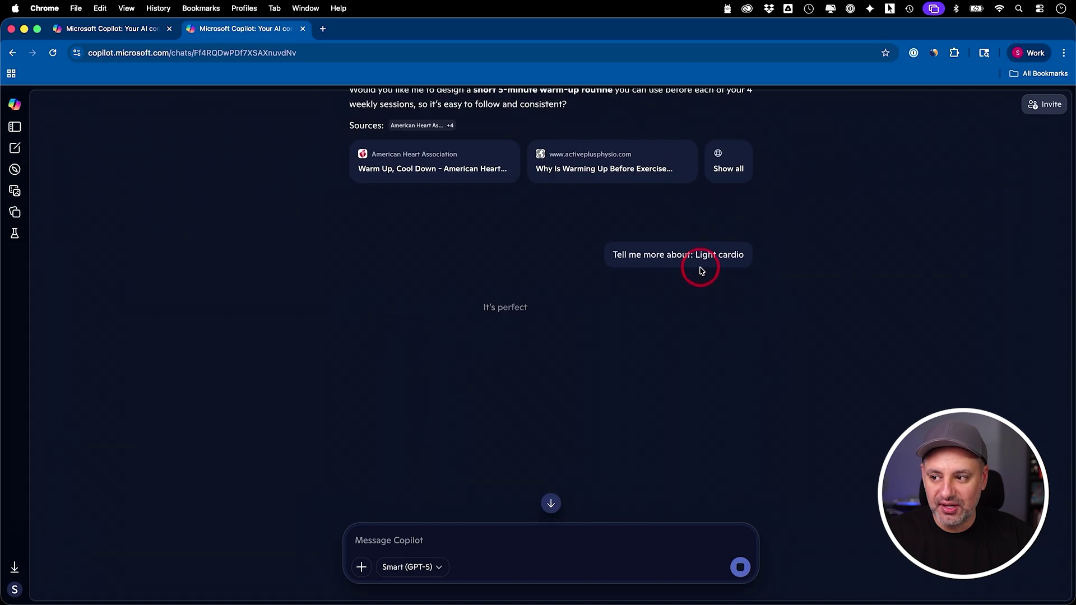
pyautogui.scroll(-10, 669, 376)
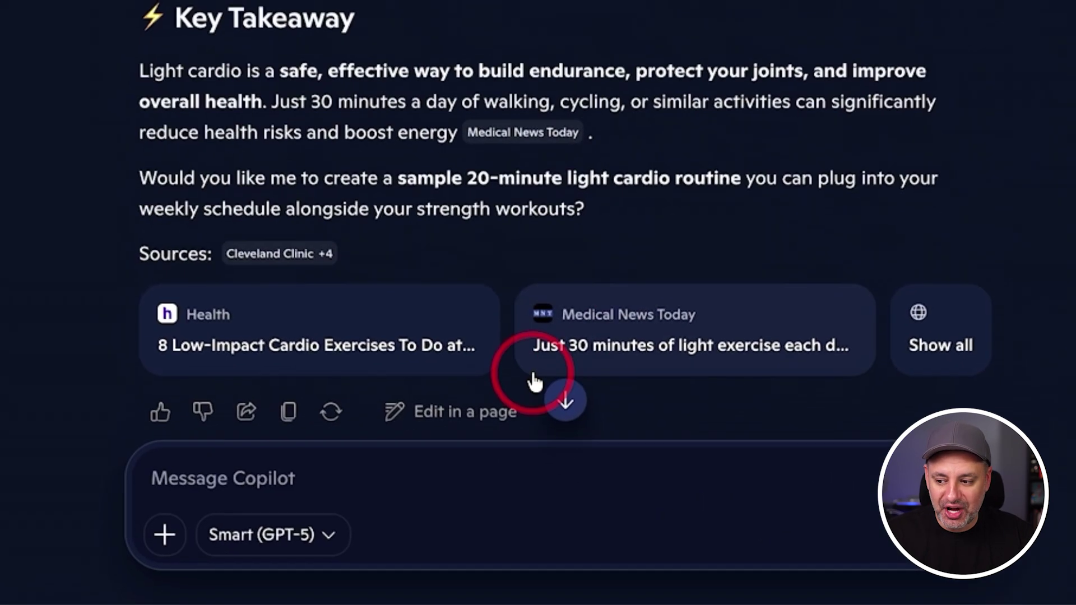
# Step: Open the light cardio reply as a page and delete the 'Supports heart health' bullet
pyautogui.click(448, 396)
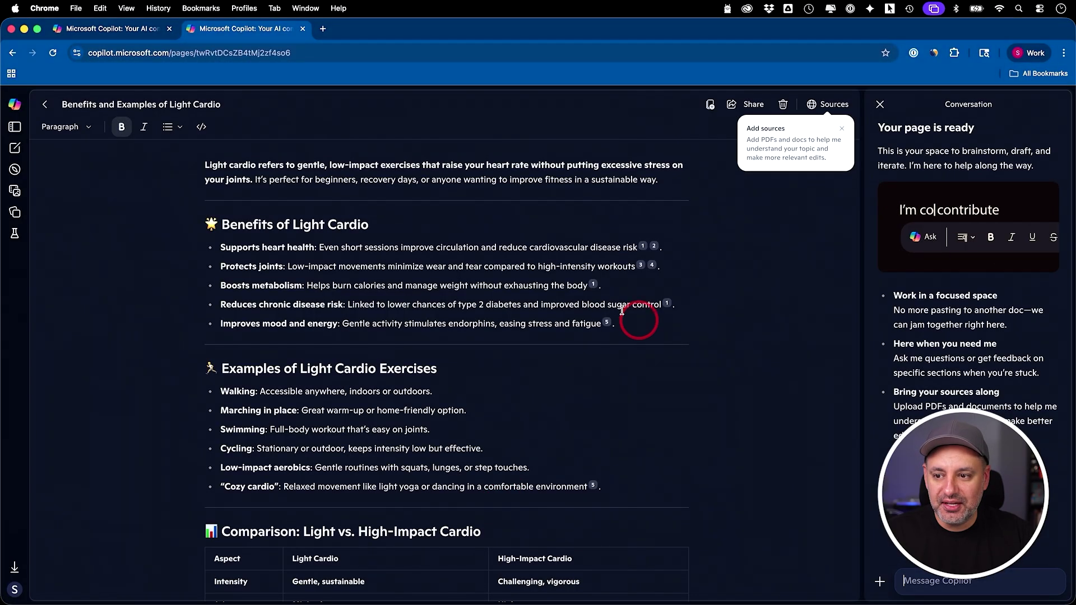
pyautogui.click(844, 130)
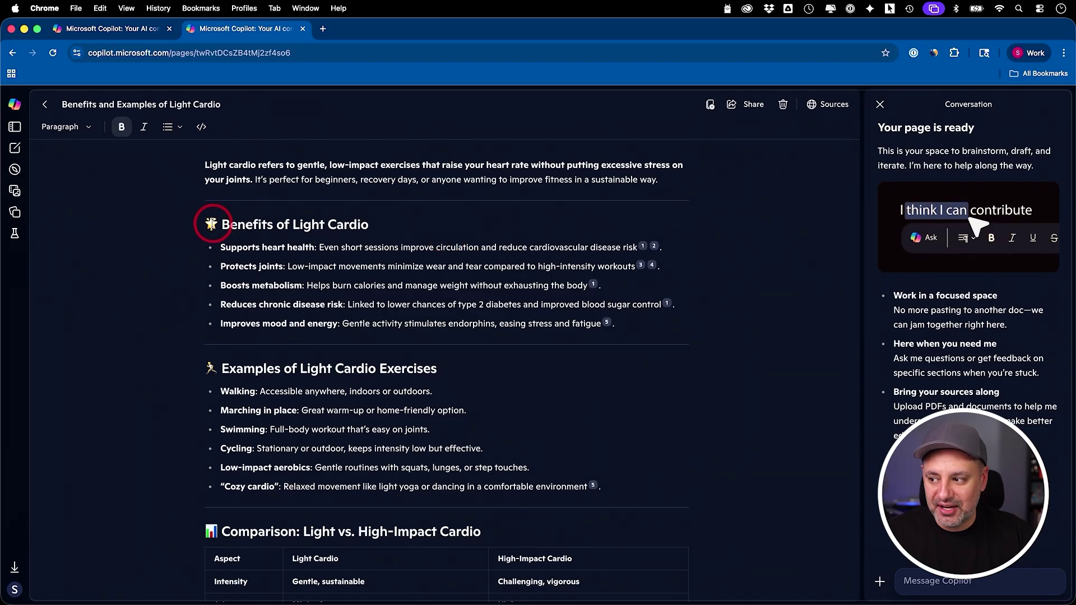
pyautogui.moveTo(211, 247); pyautogui.dragTo(689, 245)
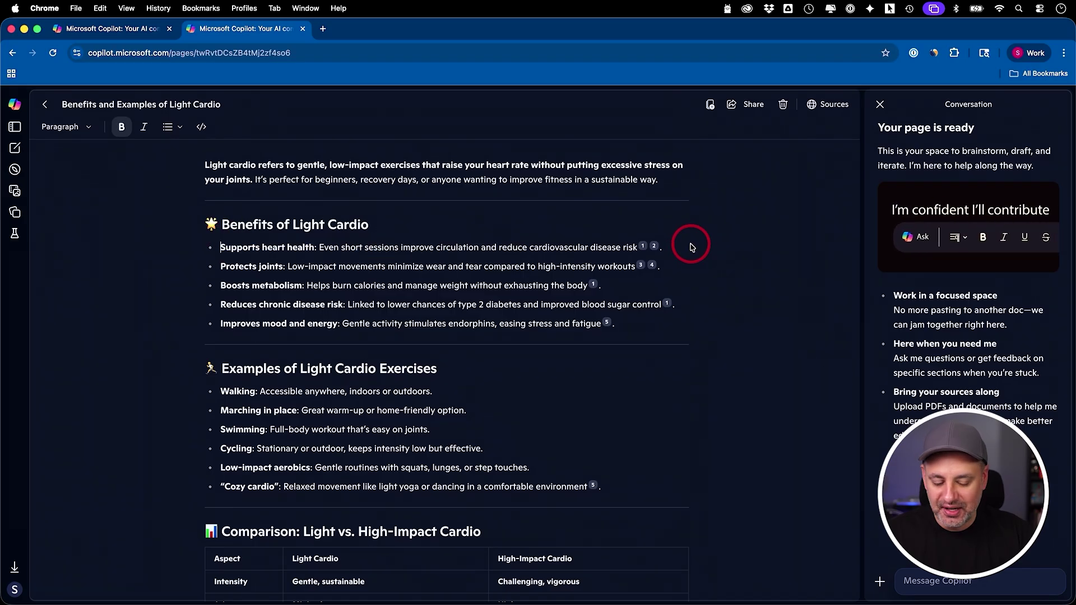
pyautogui.press('BackSpace')
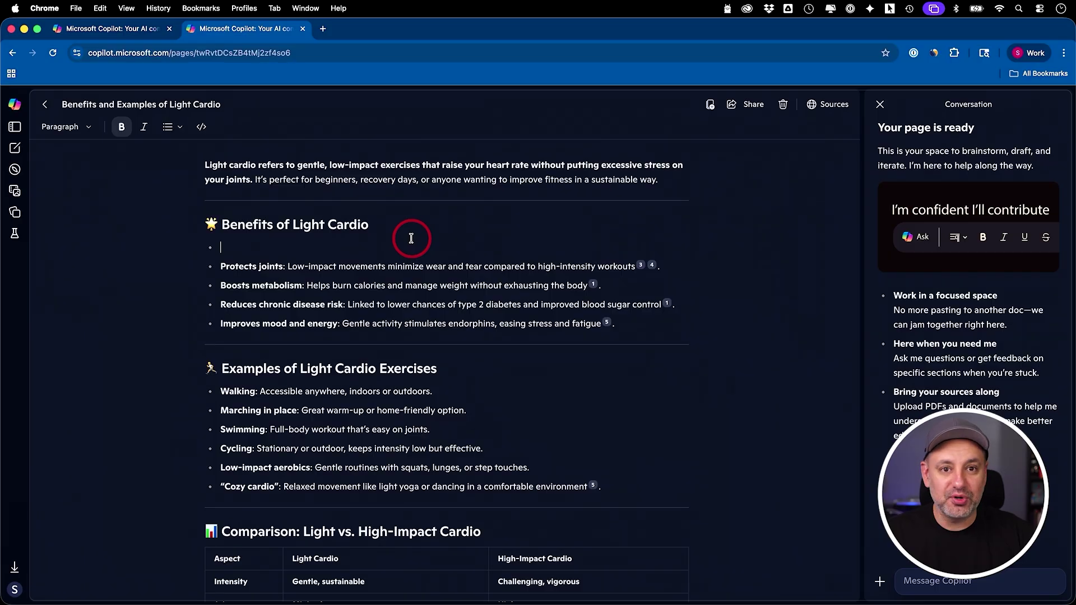
pyautogui.press('BackSpace')
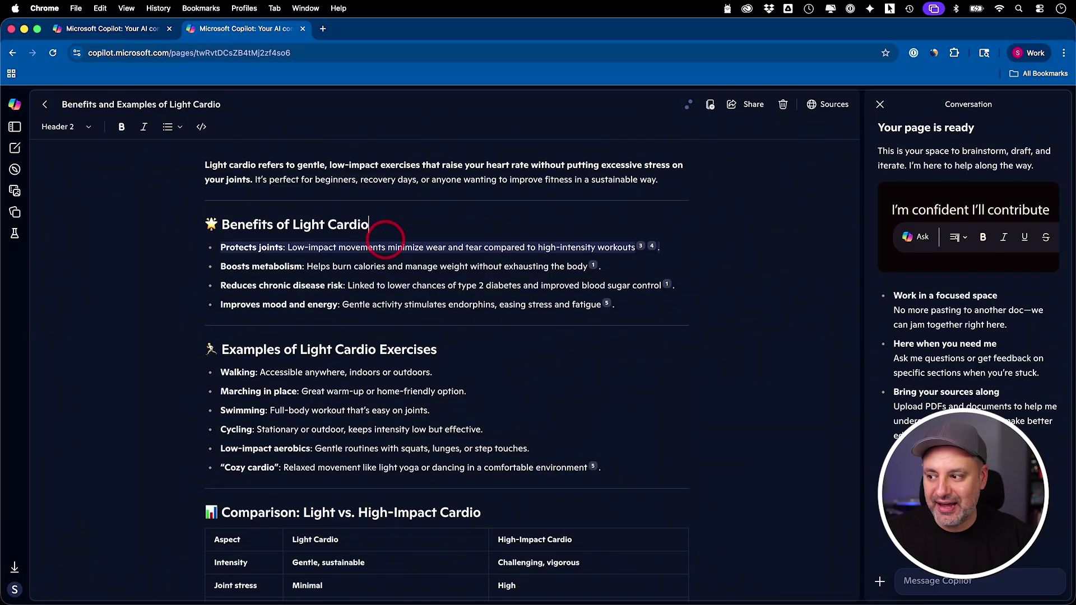
# Step: Make the 'Benefits of Light Cardio' heading bold
pyautogui.moveTo(223, 218)
pyautogui.mouseDown()
pyautogui.moveTo(420, 219)
pyautogui.moveTo(209, 223)
pyautogui.mouseUp()
pyautogui.click(391, 220)
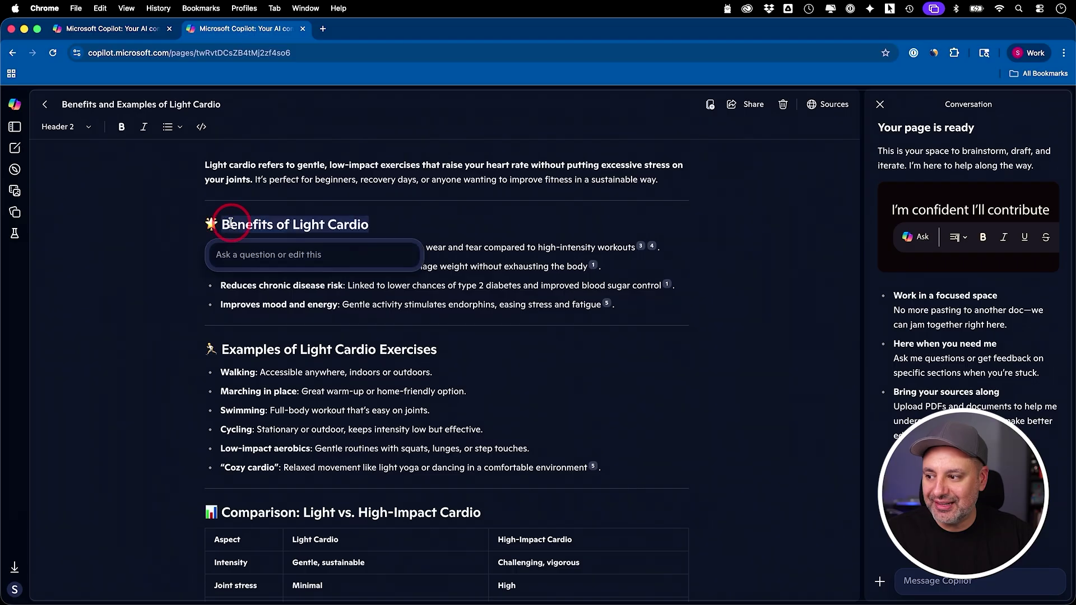
pyautogui.click(123, 129)
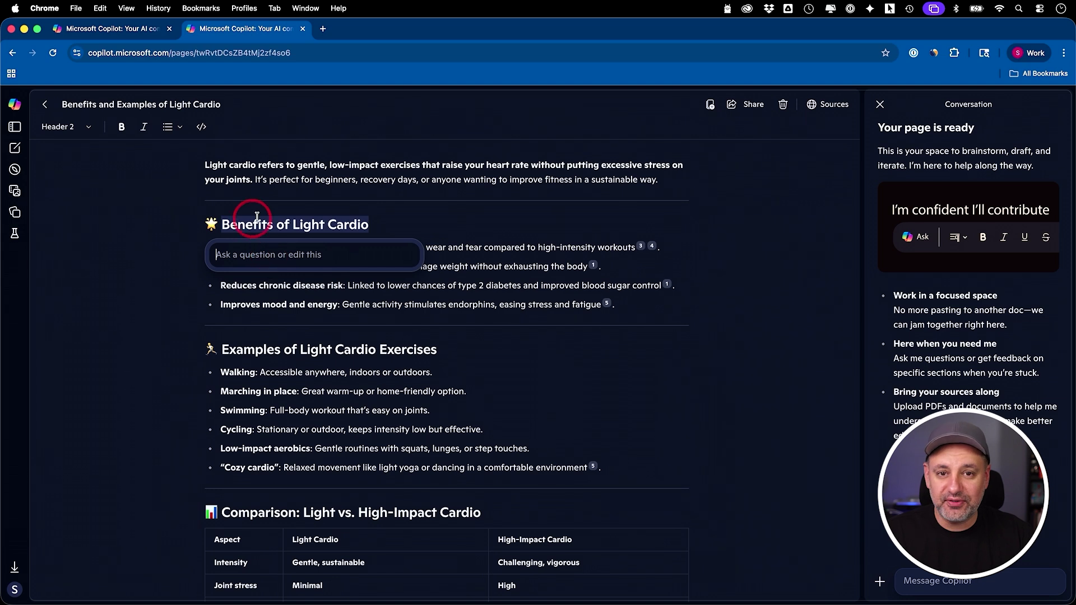
pyautogui.click(446, 213)
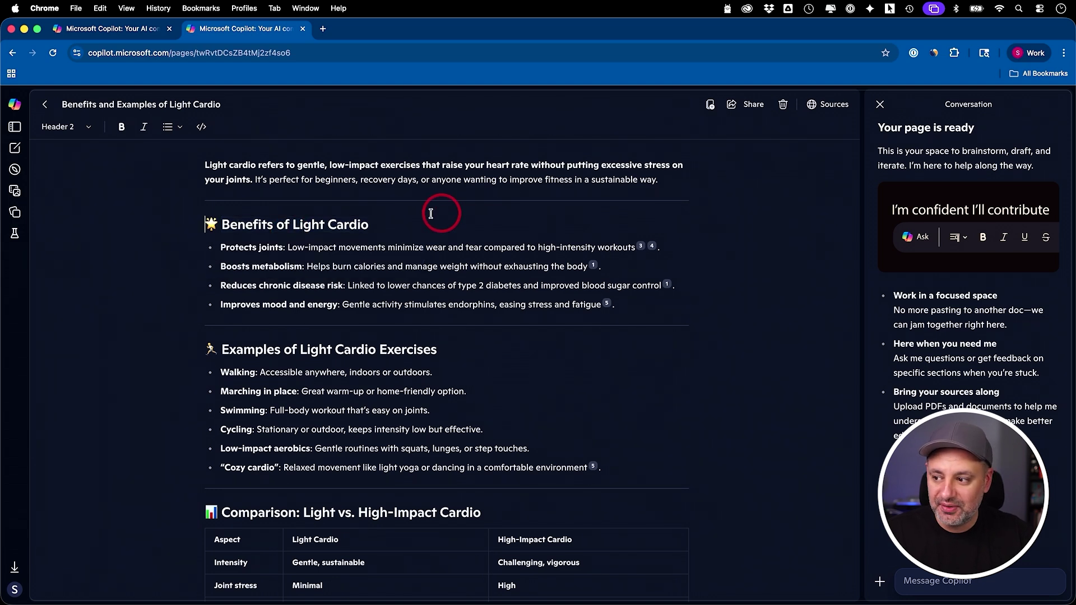
# Step: Ask Copilot to 'explain this portion' on the benefits section and apply the revision
pyautogui.moveTo(209, 223); pyautogui.dragTo(681, 303)
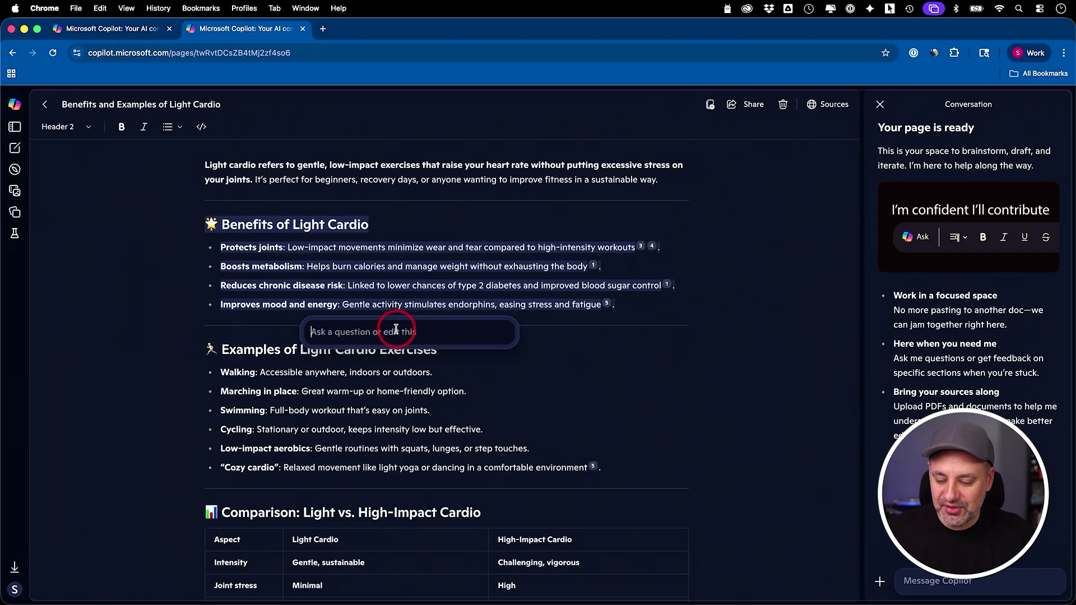
pyautogui.write('explain this portion')
pyautogui.press('Return')
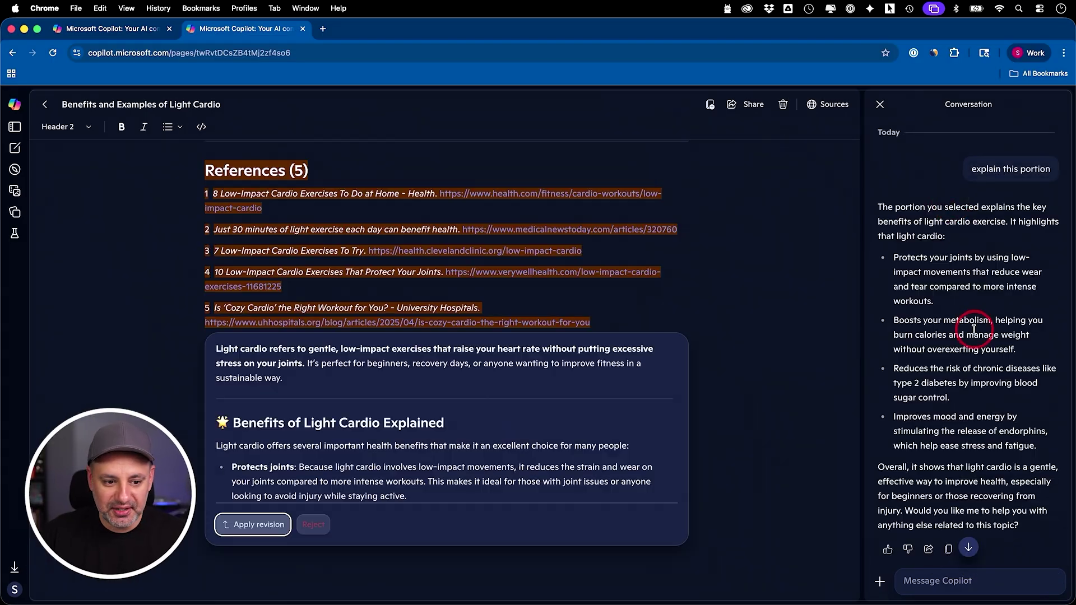
pyautogui.scroll(-1, 962, 329)
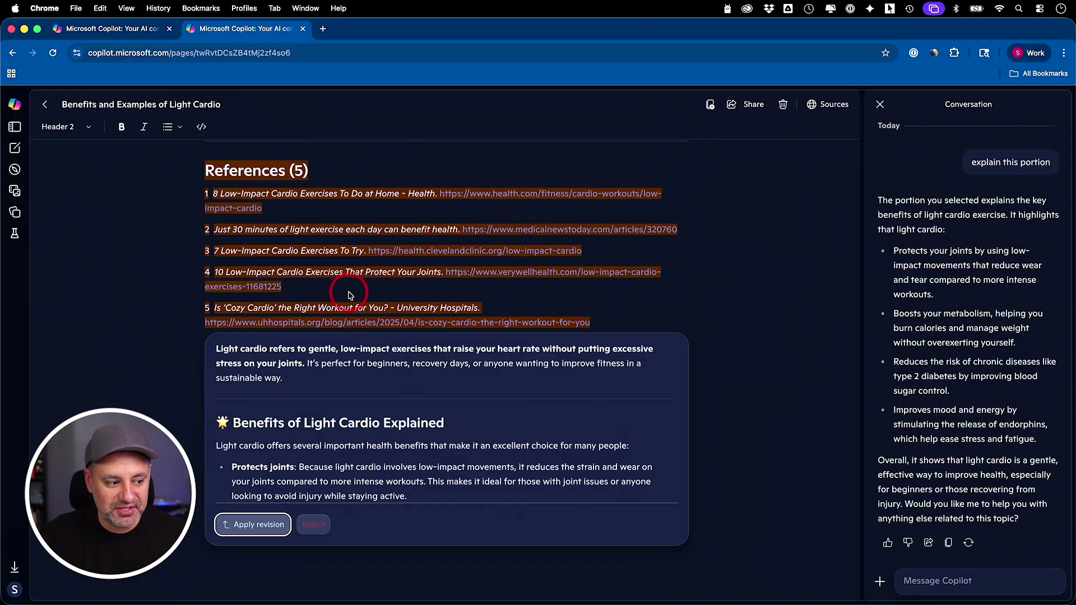
pyautogui.scroll(-2, 336, 468)
pyautogui.scroll(2, 314, 482)
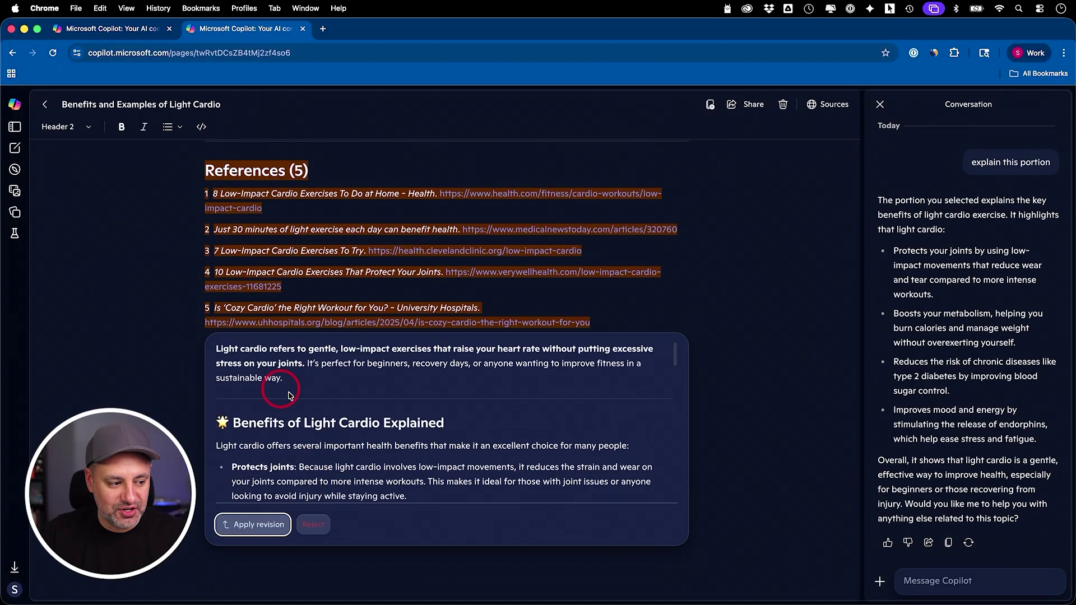
pyautogui.click(247, 523)
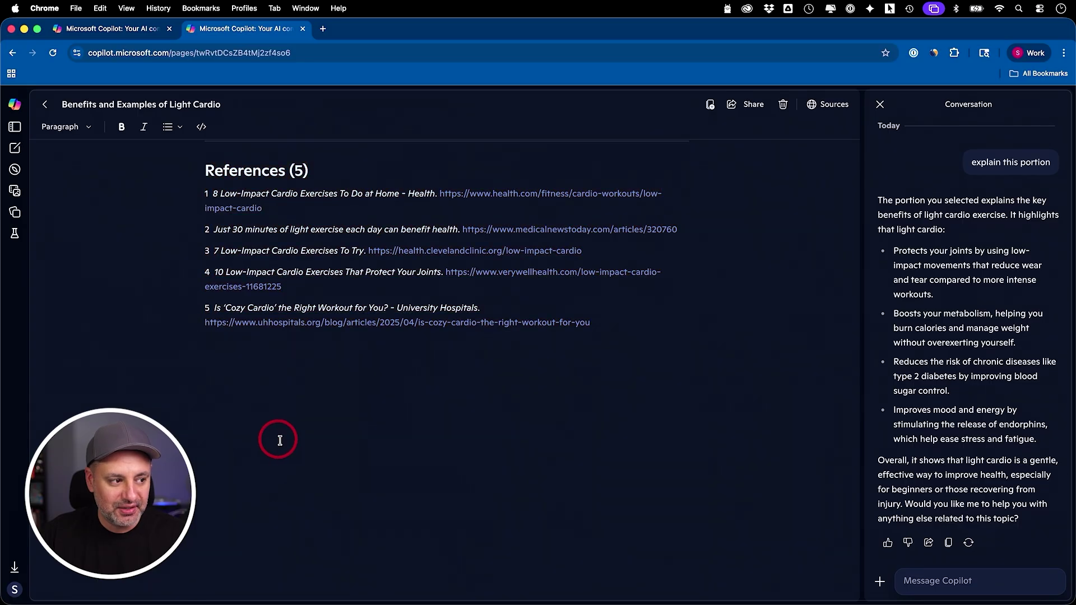
# Step: Select and review the rewritten 'Benefits of Light Cardio Explained' section
pyautogui.scroll(2, 280, 440)
pyautogui.scroll(10, 280, 440)
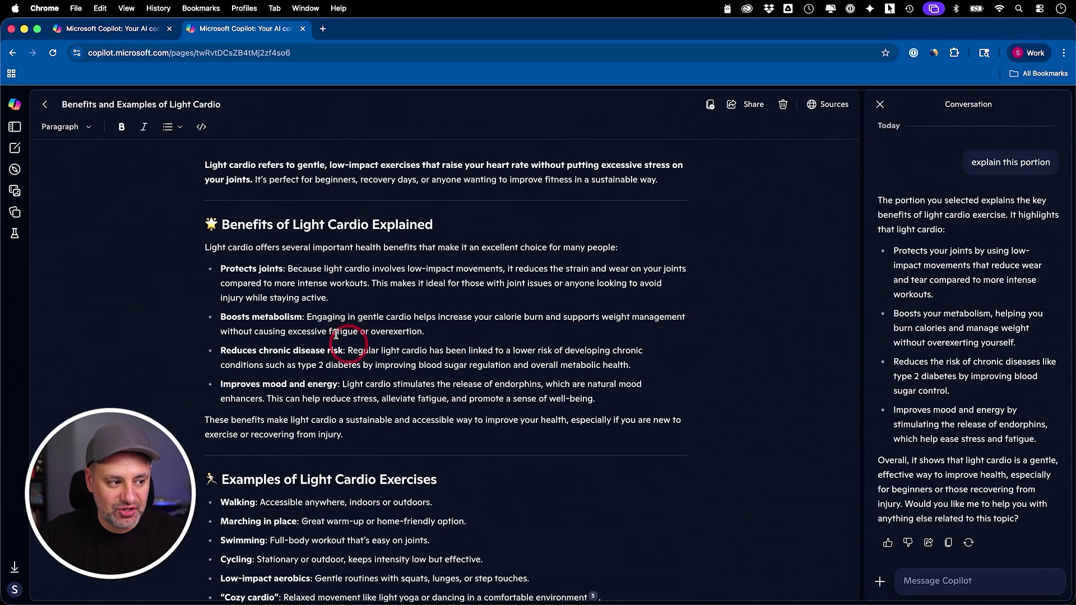
pyautogui.moveTo(324, 251); pyautogui.dragTo(386, 438)
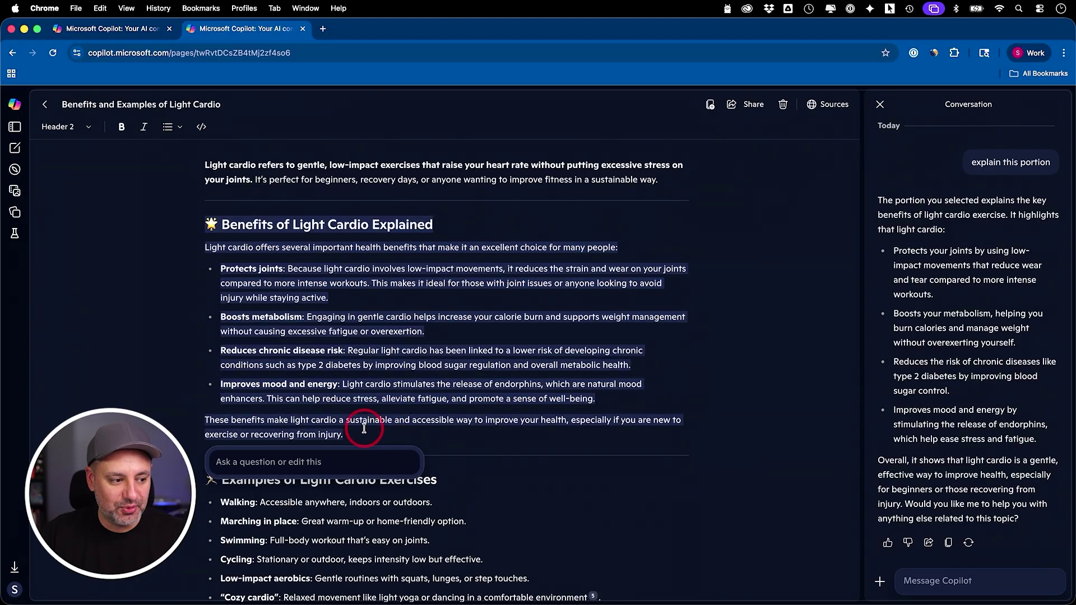
pyautogui.scroll(-10, 608, 412)
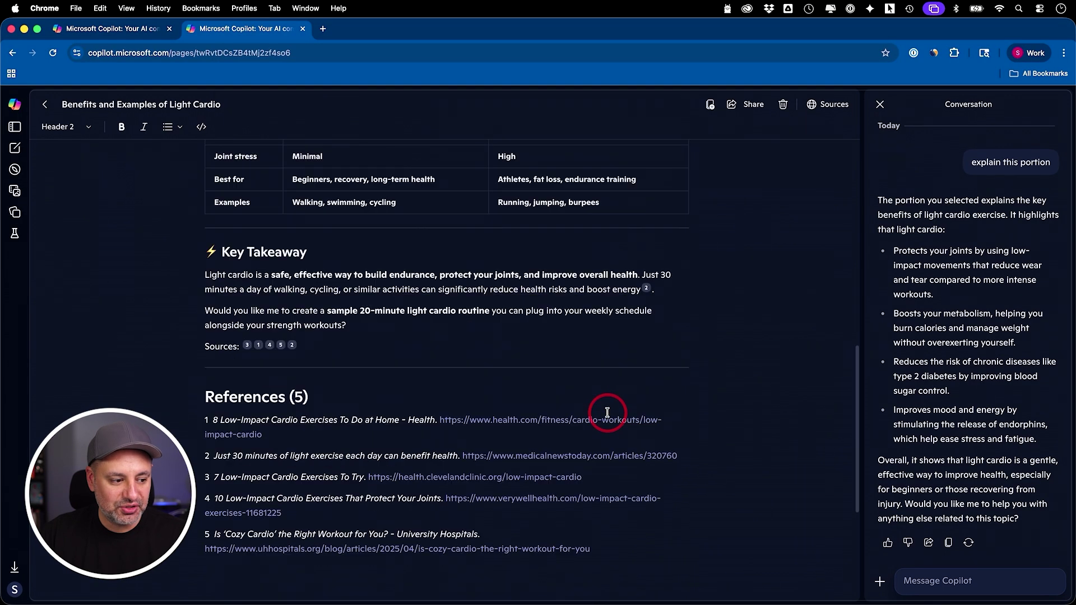
pyautogui.scroll(10, 437, 338)
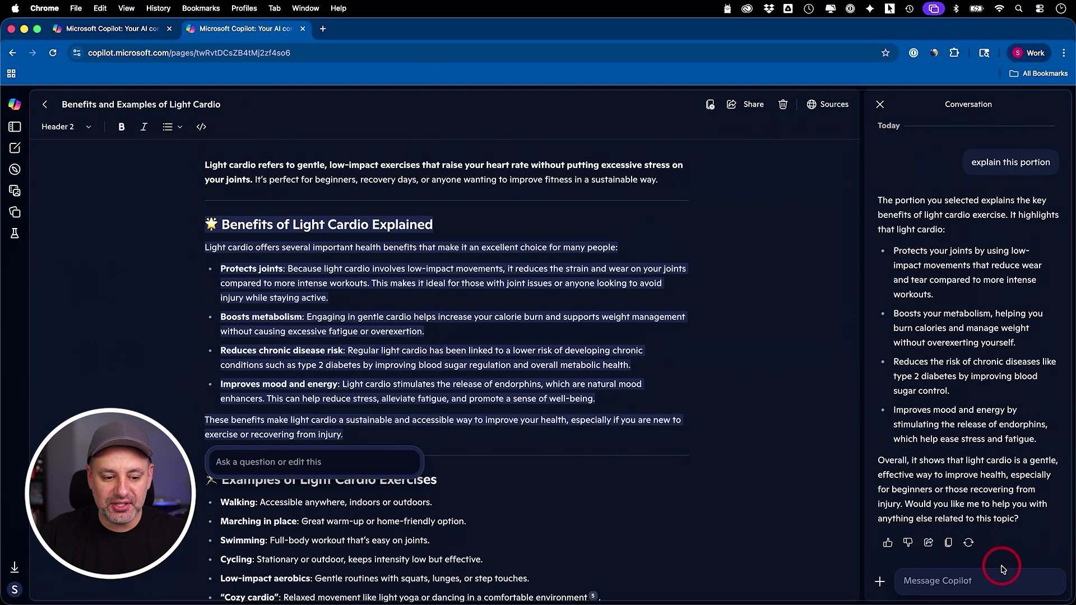
pyautogui.click(965, 582)
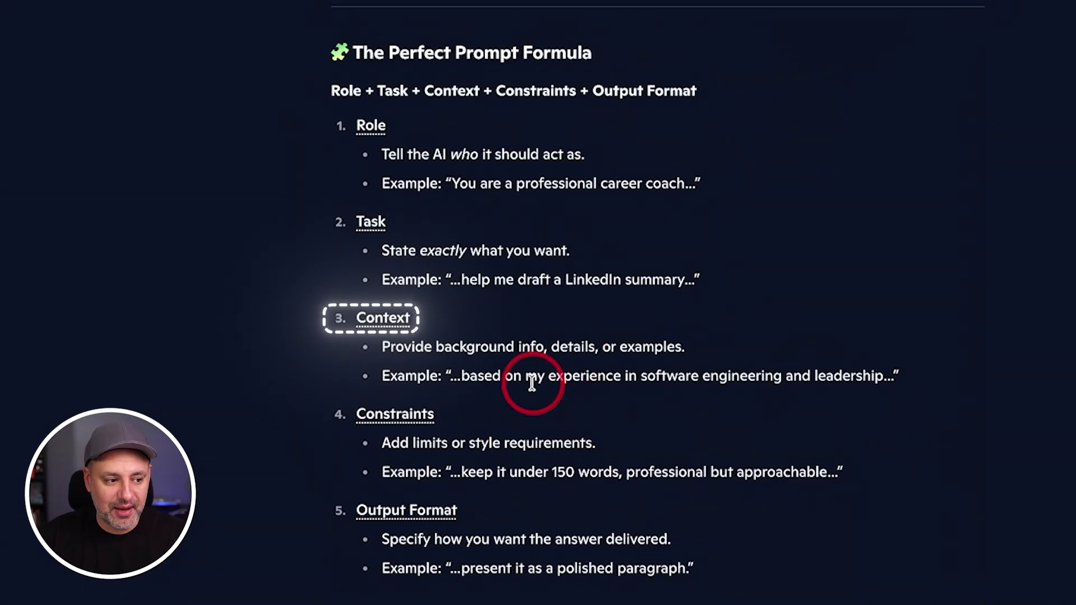
# Step: Scroll through 'The Perfect Prompt Formula' guide
pyautogui.scroll(-2, 567, 394)
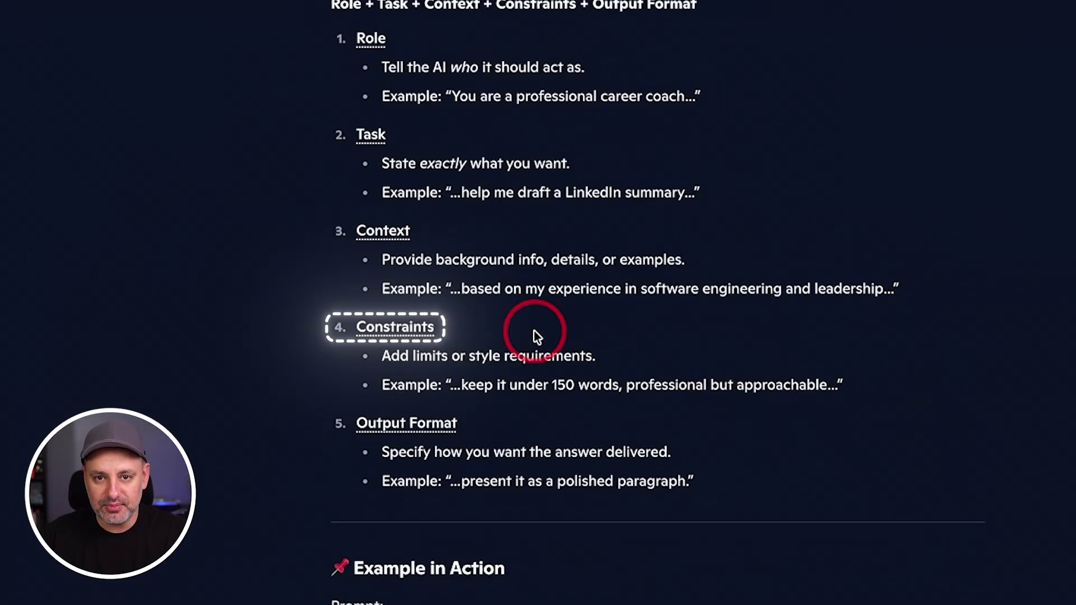
pyautogui.scroll(-1, 525, 440)
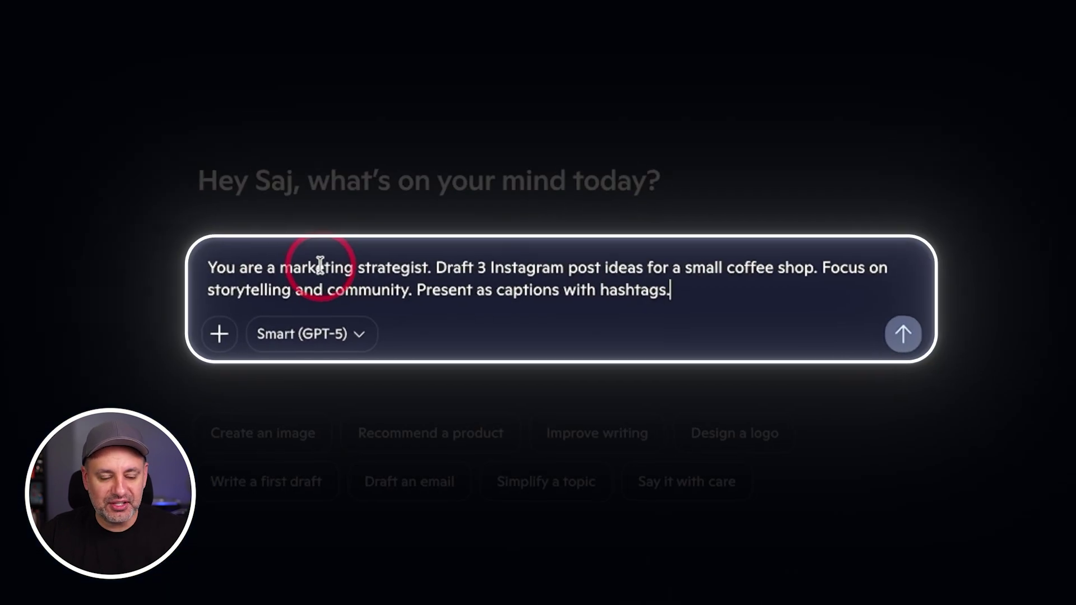
pyautogui.moveTo(201, 264); pyautogui.dragTo(397, 262)
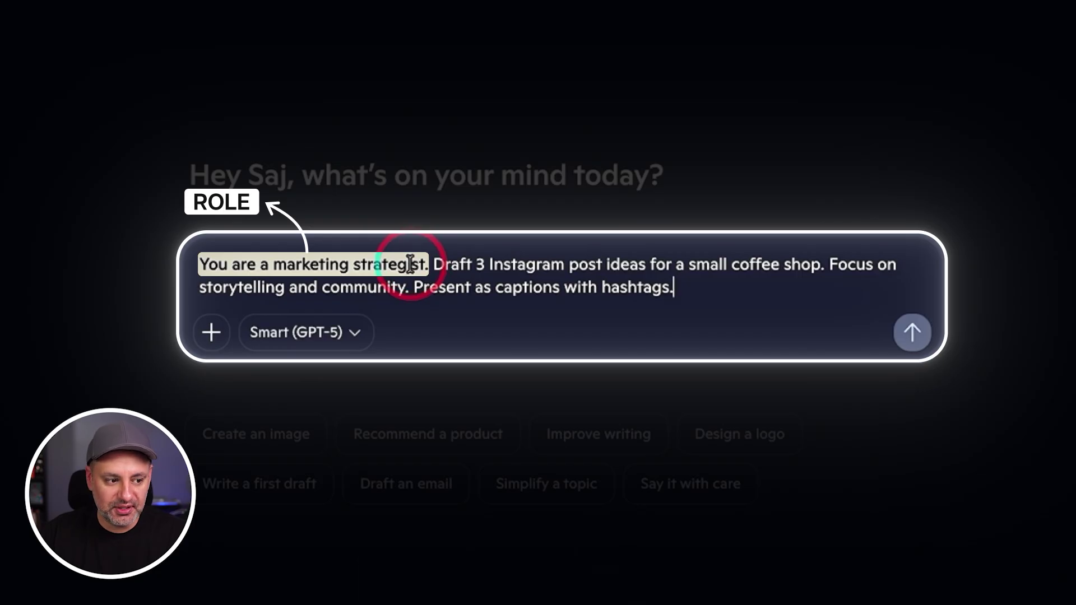
pyautogui.moveTo(434, 263); pyautogui.dragTo(827, 261)
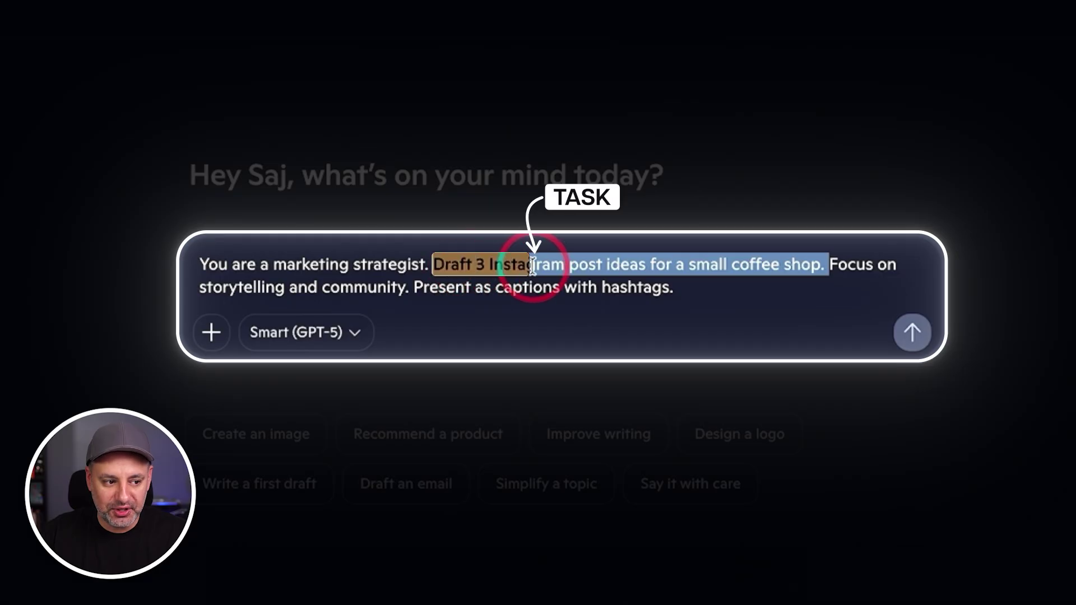
pyautogui.click(639, 266)
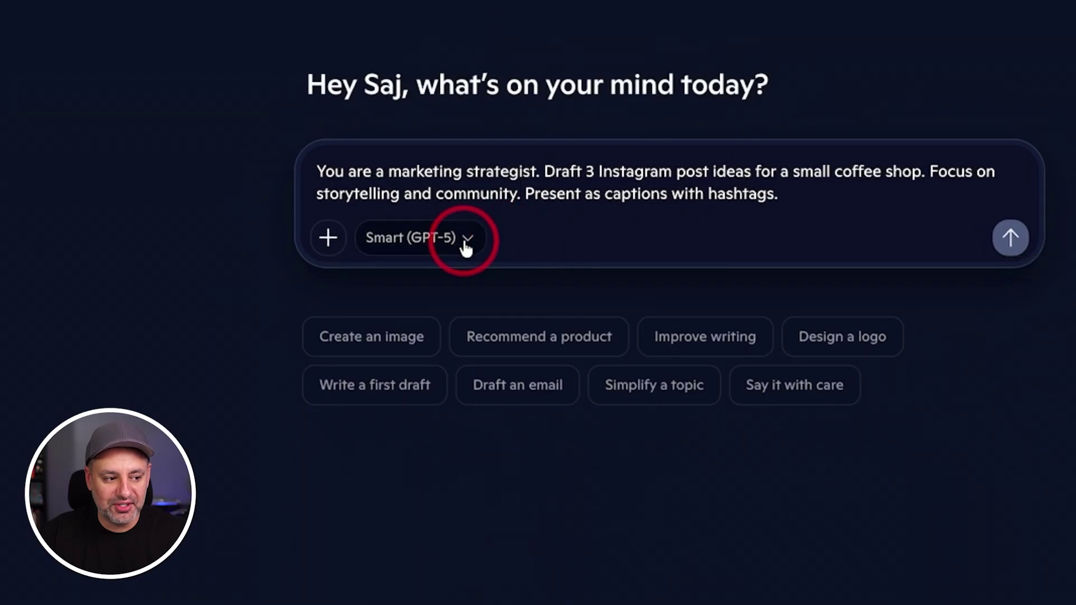
# Step: Try the Quick response and Search modes, revert to Smart (GPT-5), and send the coffee shop prompt
pyautogui.click(353, 333)
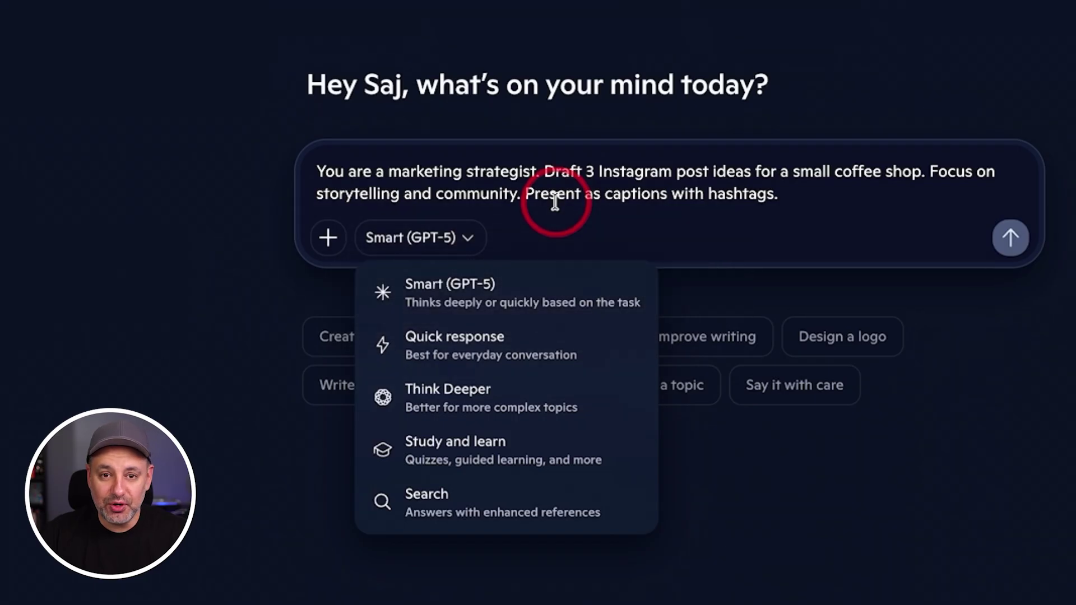
pyautogui.click(447, 349)
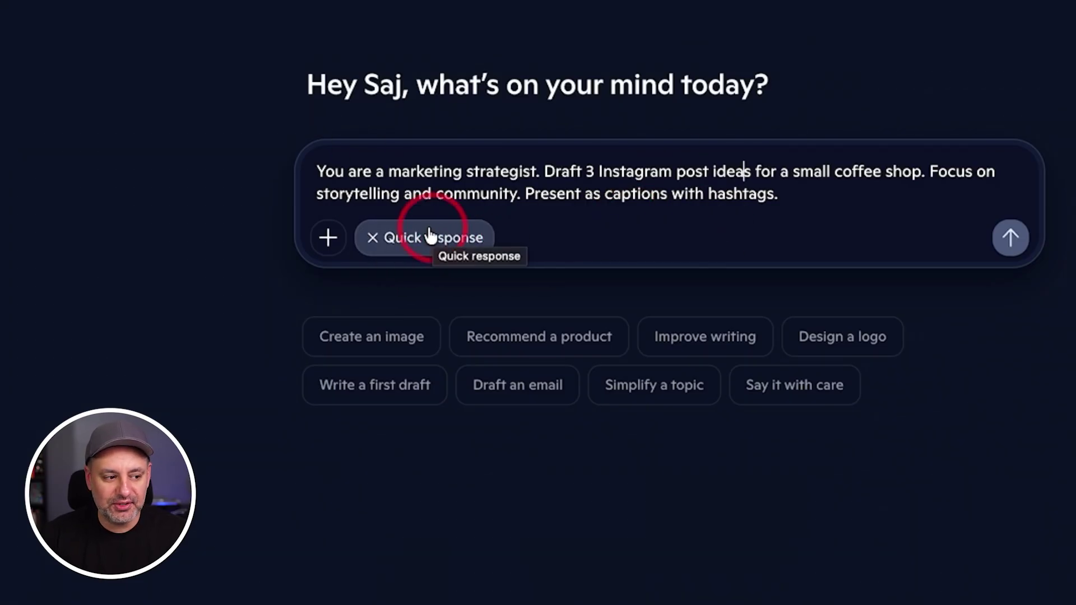
pyautogui.click(372, 237)
pyautogui.click(447, 241)
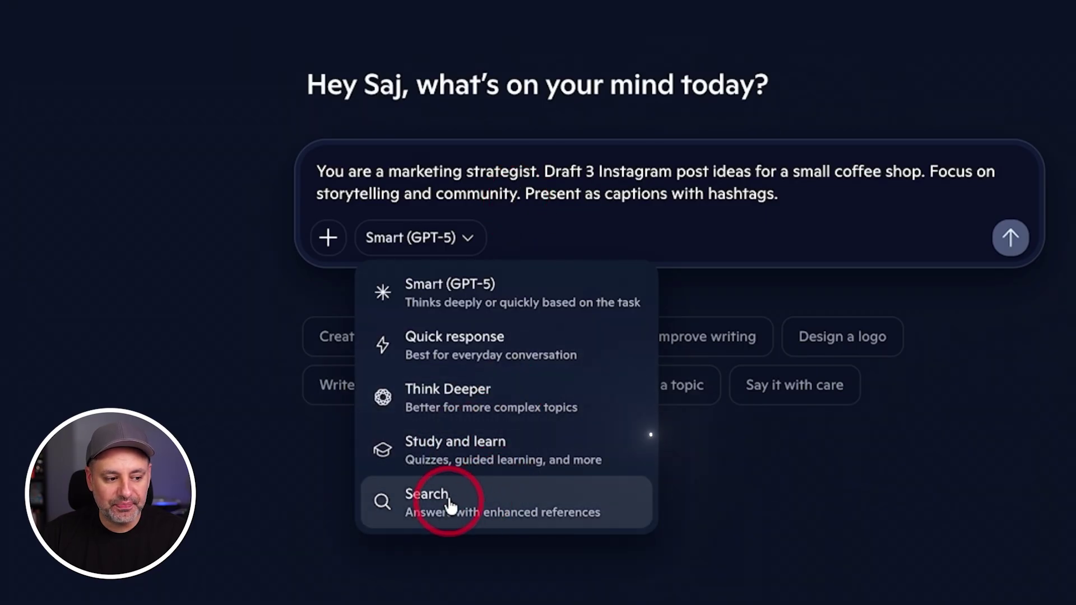
pyautogui.click(502, 503)
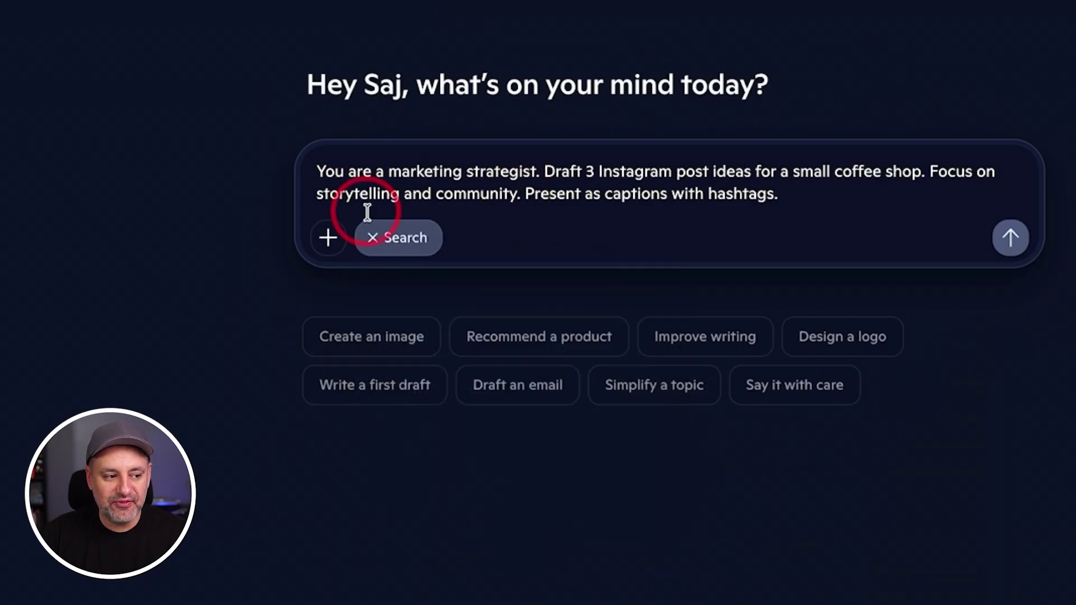
pyautogui.click(373, 239)
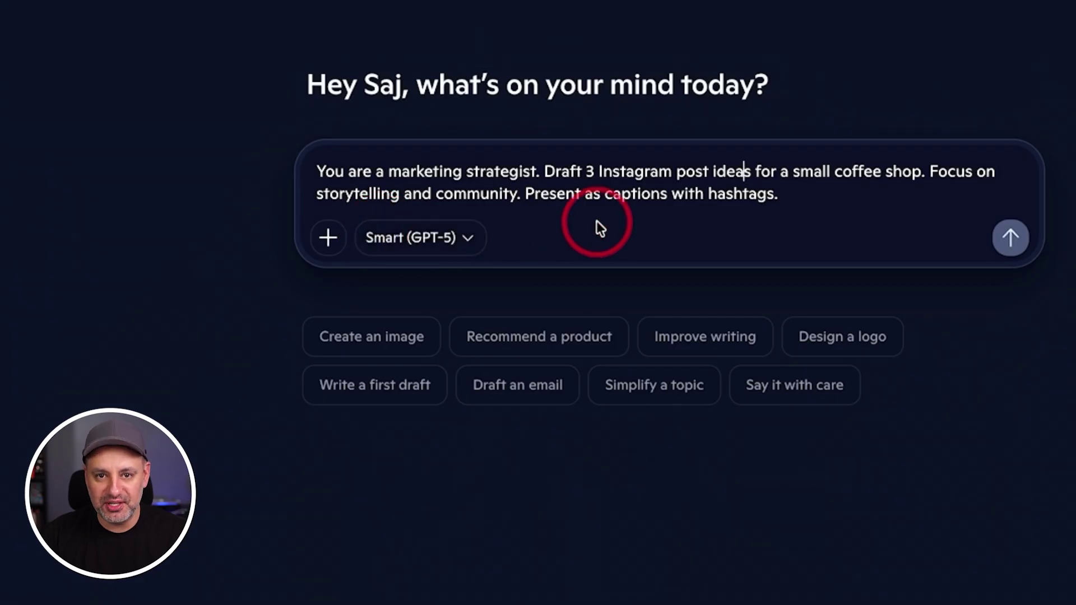
pyautogui.press('Return')
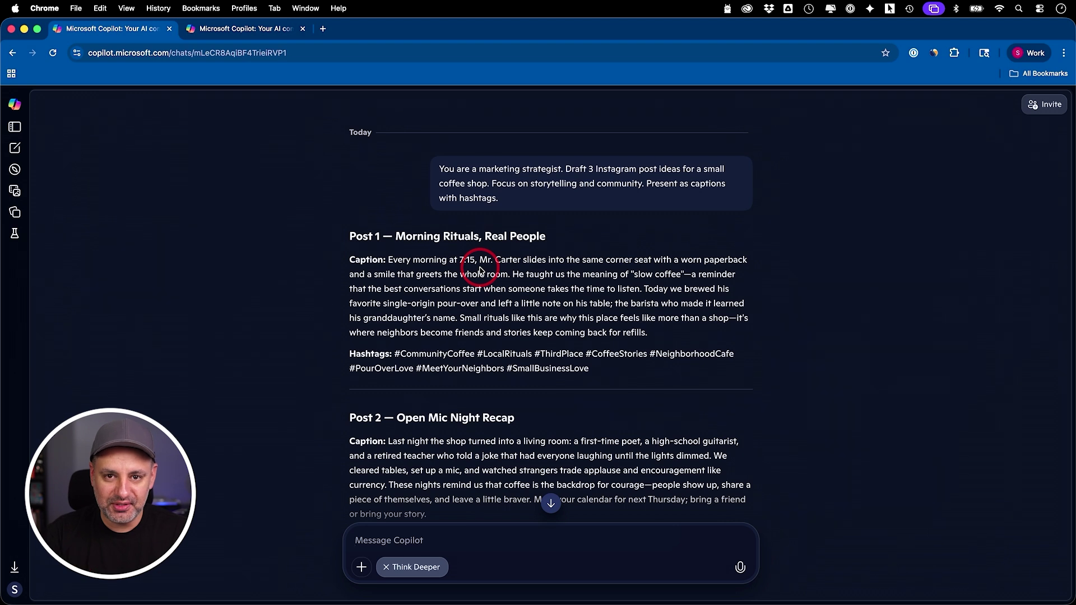
# Step: Scroll through the three post drafts and highlight the Post 3 caption and hashtags
pyautogui.scroll(-5, 499, 296)
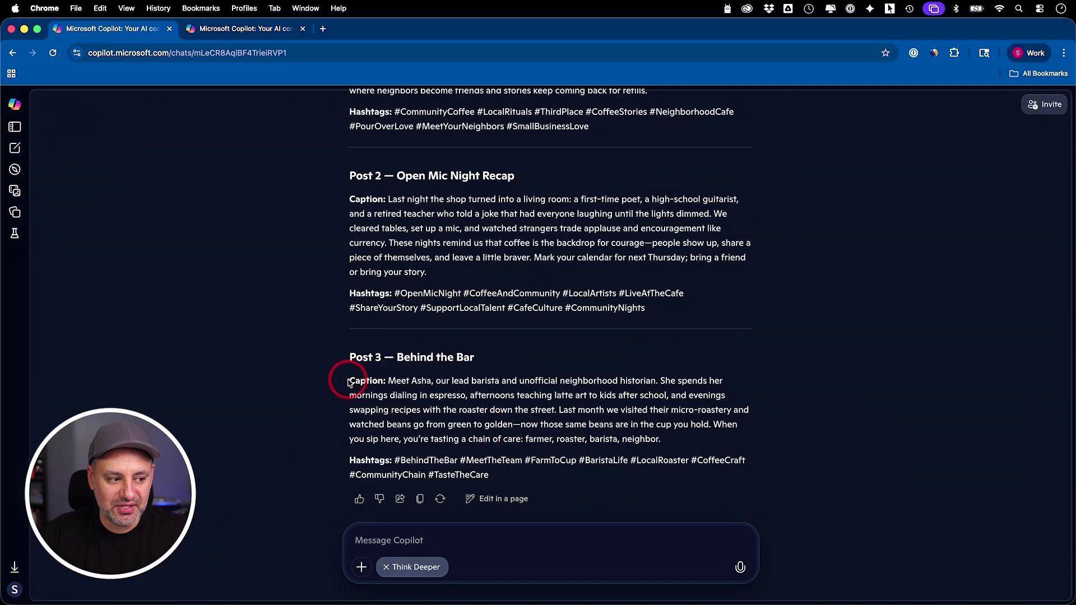
pyautogui.moveTo(391, 381); pyautogui.dragTo(726, 477)
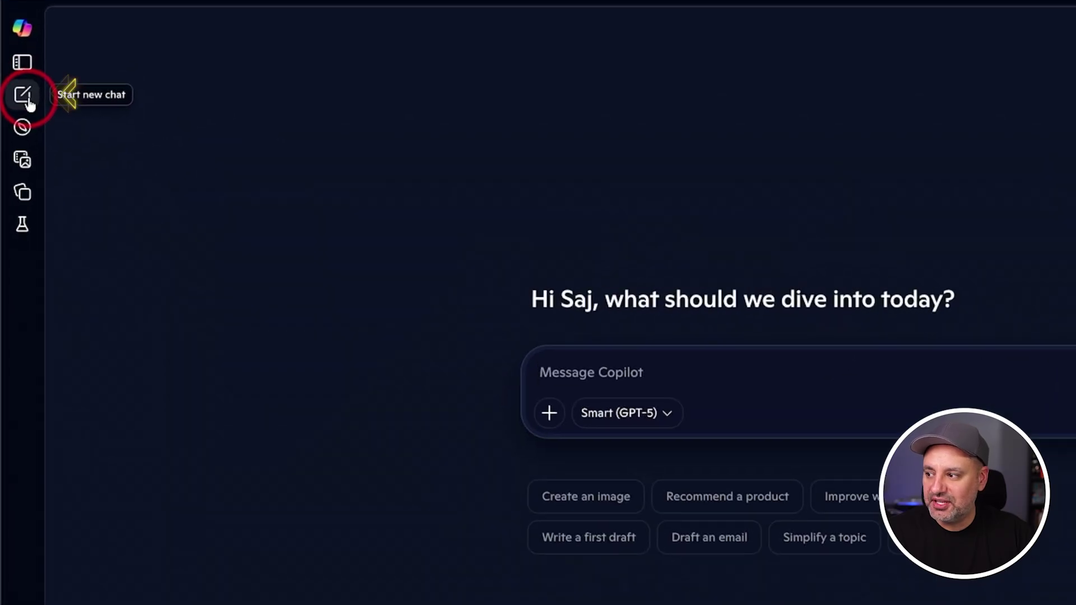
# Step: Start a new chat and look at the Imagine gallery from the sidebar
pyautogui.click(17, 138)
pyautogui.click(22, 61)
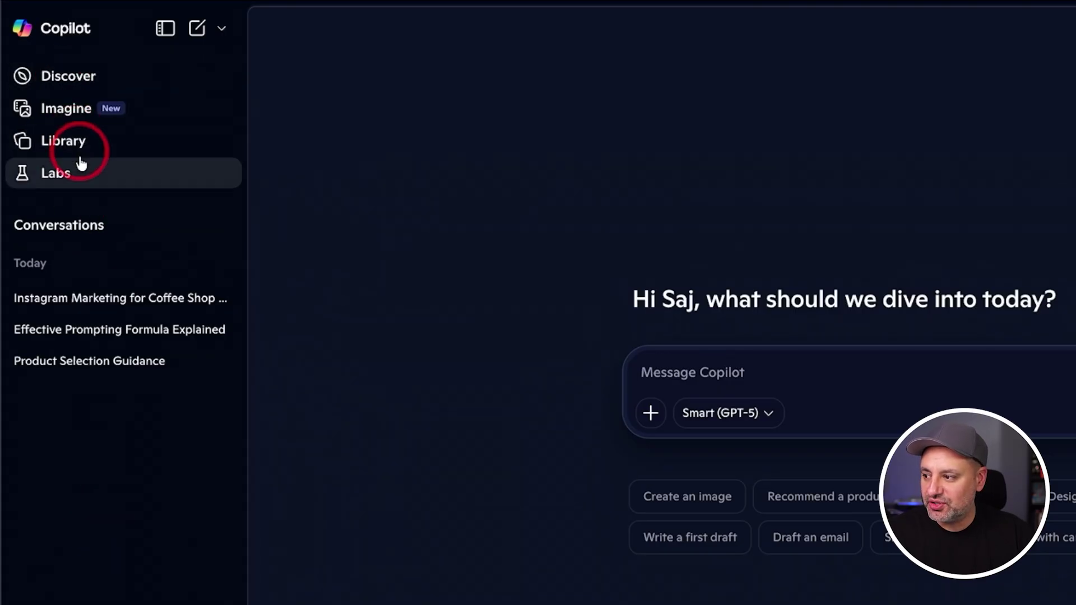
pyautogui.click(63, 108)
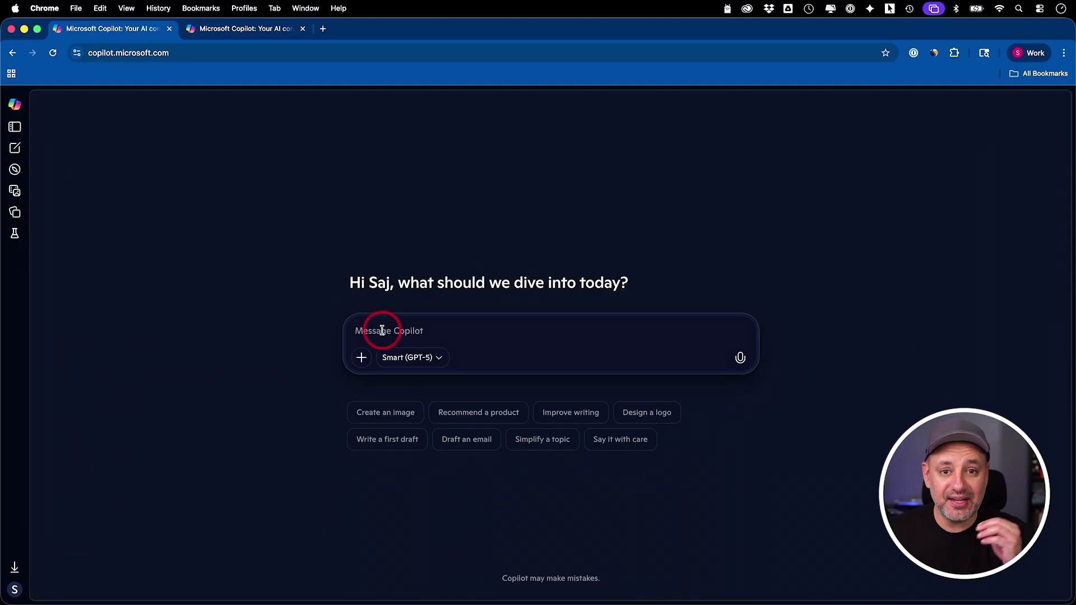
# Step: Generate a playful kitten image and download it as Copilot_20251206_140907.png
pyautogui.click(362, 357)
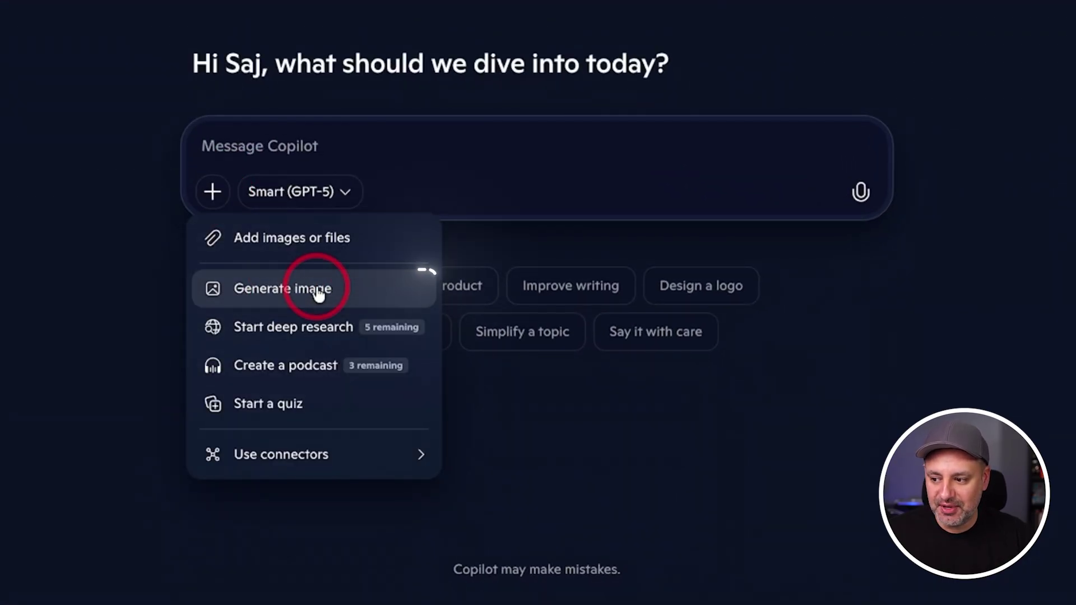
pyautogui.click(287, 289)
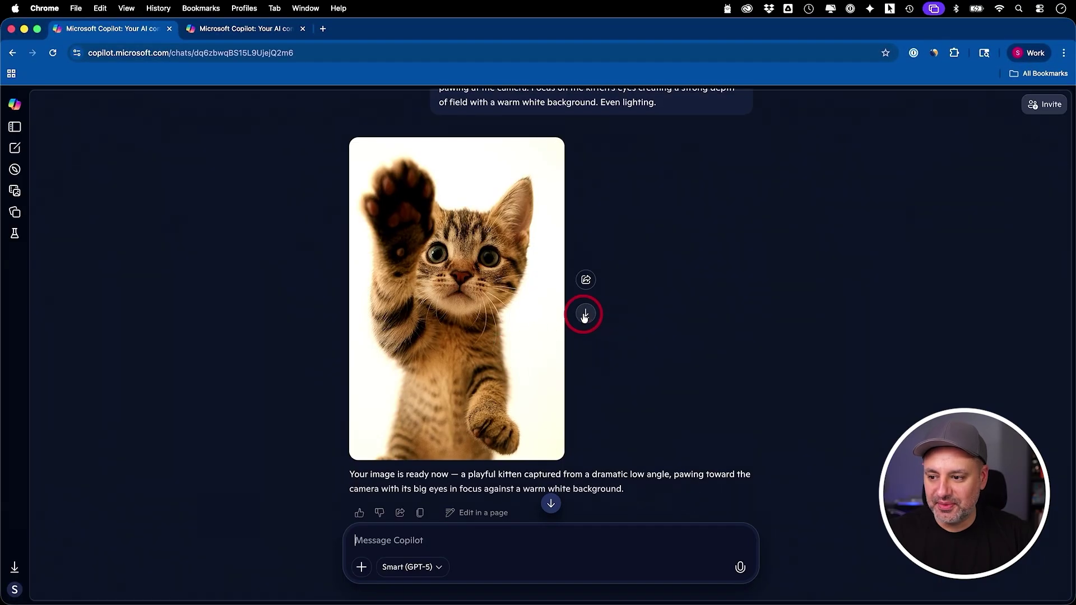
pyautogui.click(585, 314)
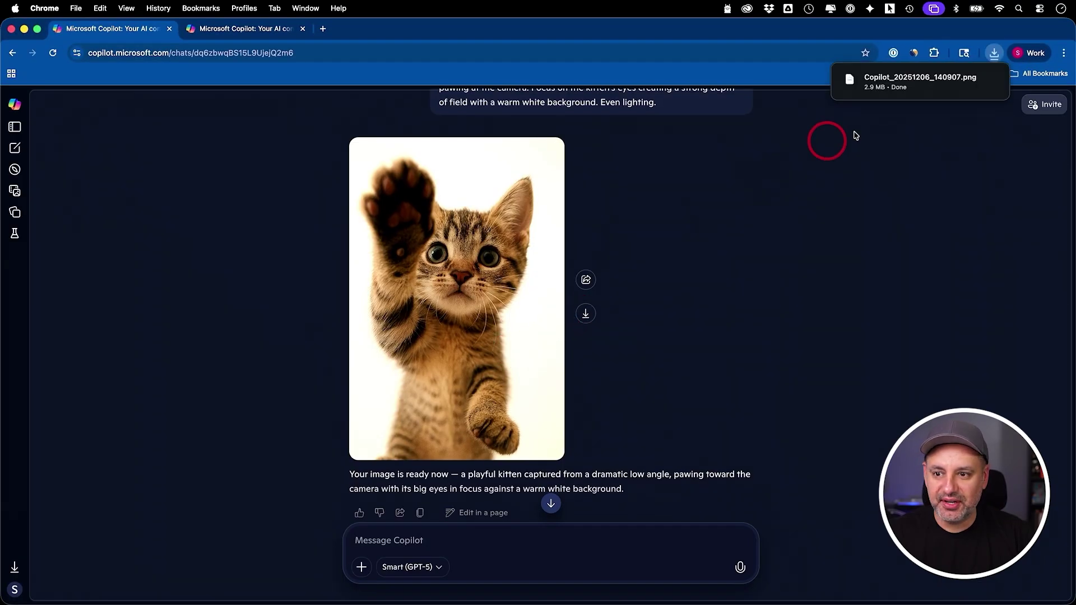
pyautogui.click(739, 247)
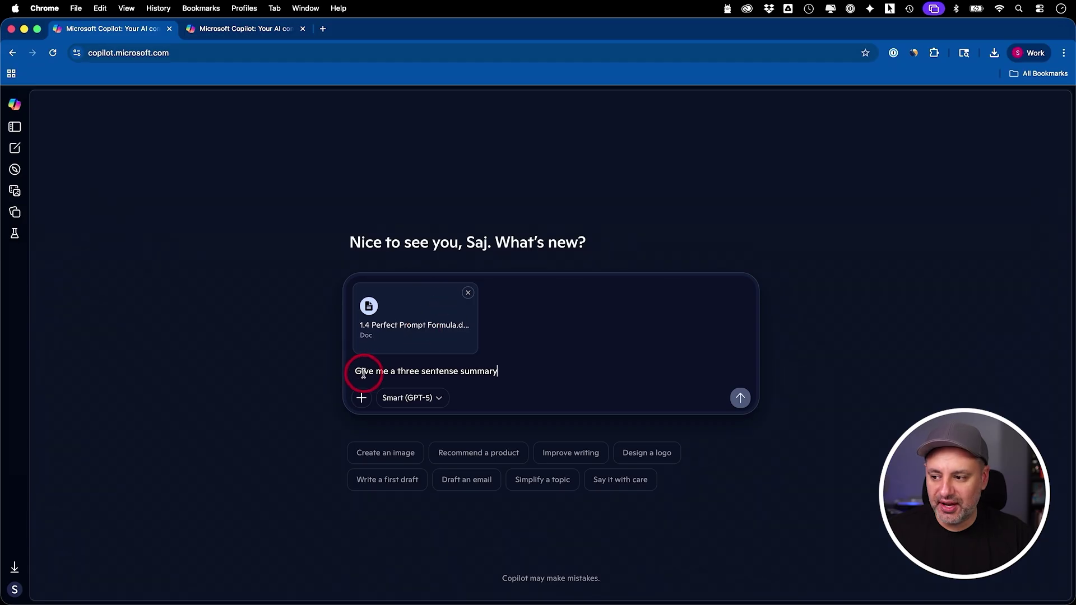
# Step: Send 'Give me a three sentense summary' with the Perfect Prompt Formula doc and highlight the answer
pyautogui.click(740, 398)
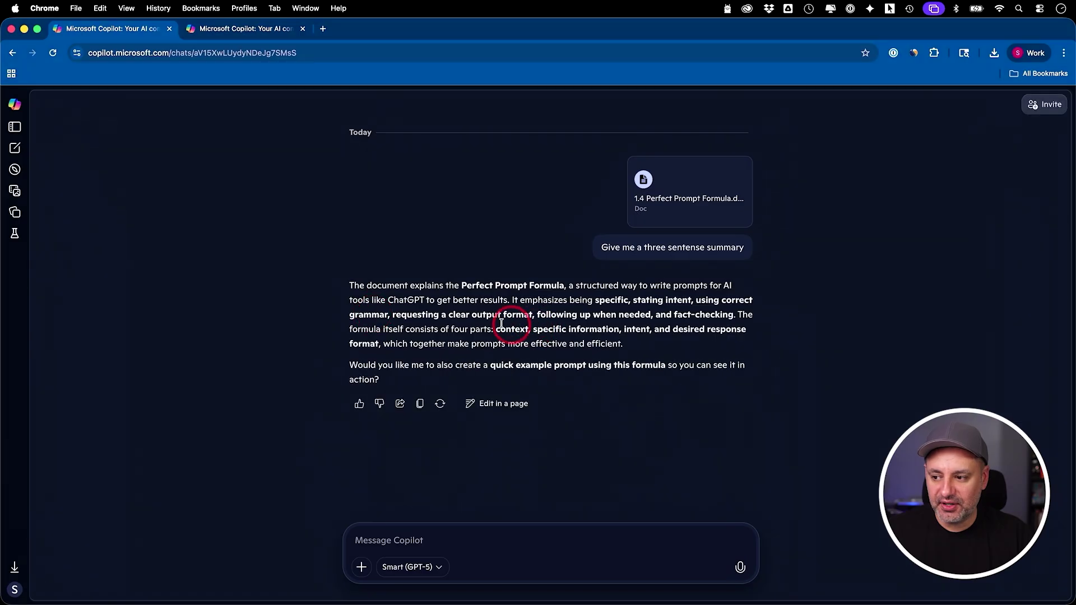
pyautogui.moveTo(349, 285); pyautogui.dragTo(659, 346)
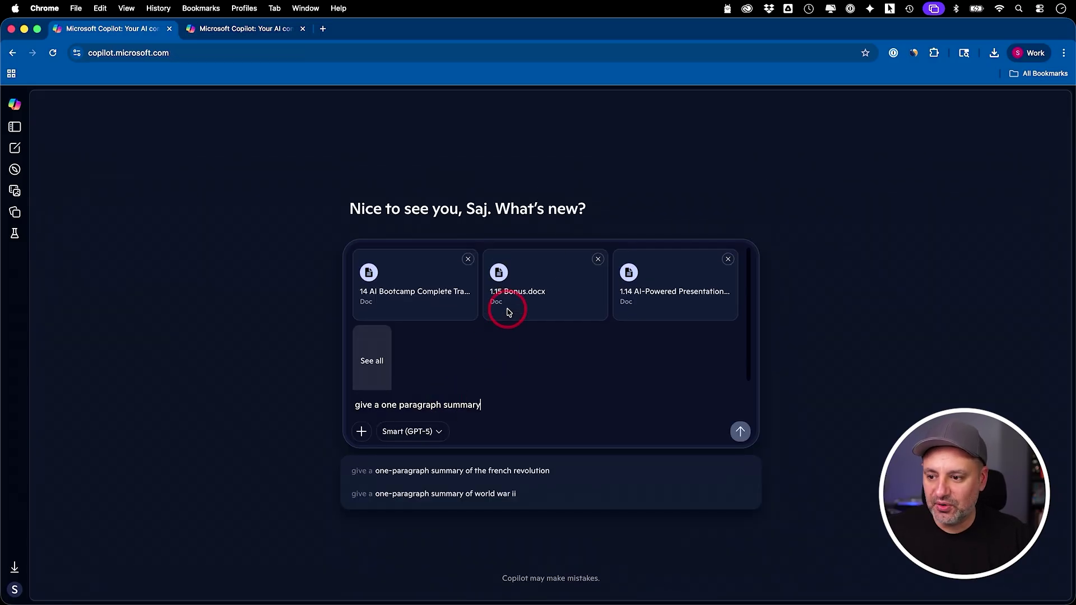
# Step: Review the uploaded course documents and send 'give a one paragraph summary'
pyautogui.click(363, 366)
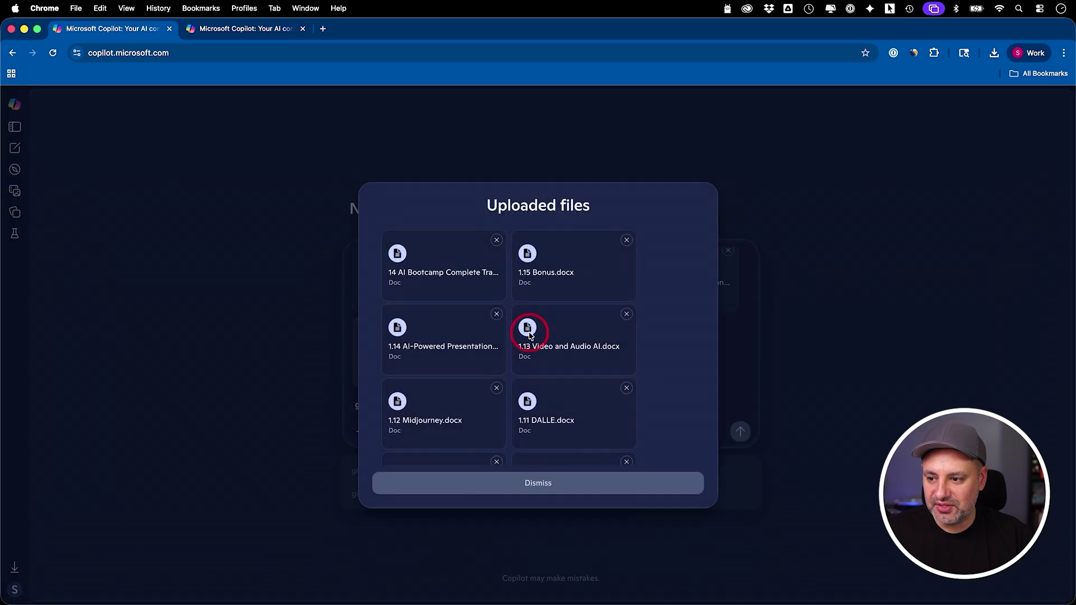
pyautogui.click(599, 487)
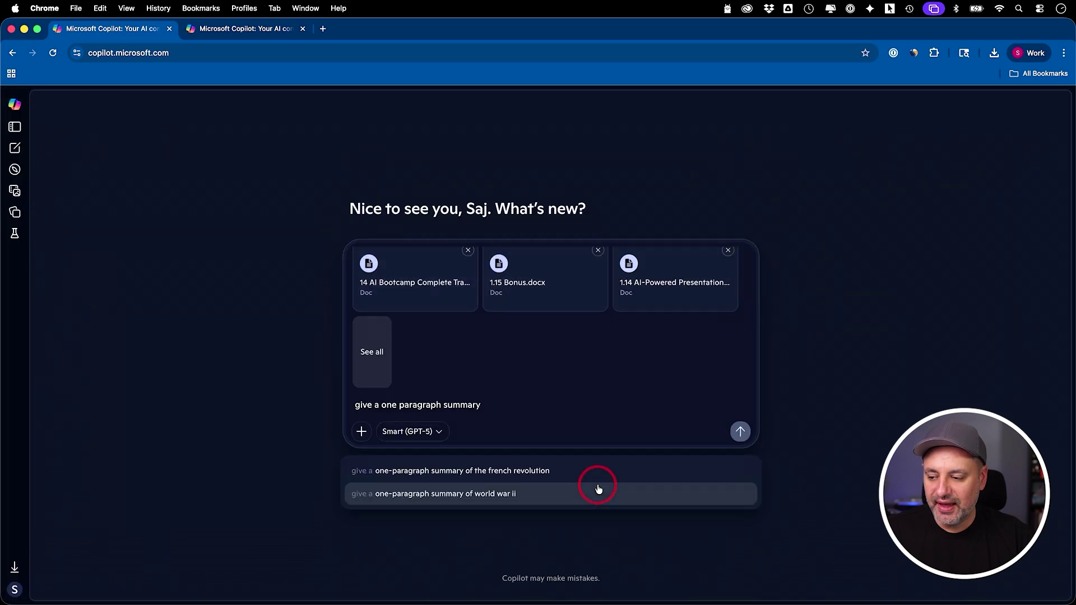
pyautogui.click(739, 431)
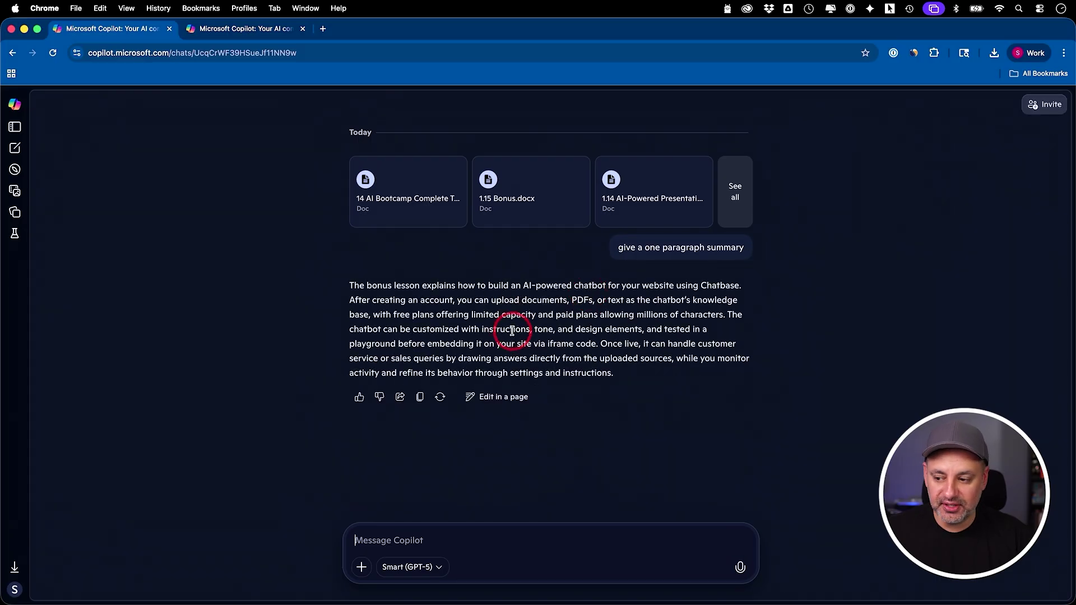
pyautogui.click(361, 357)
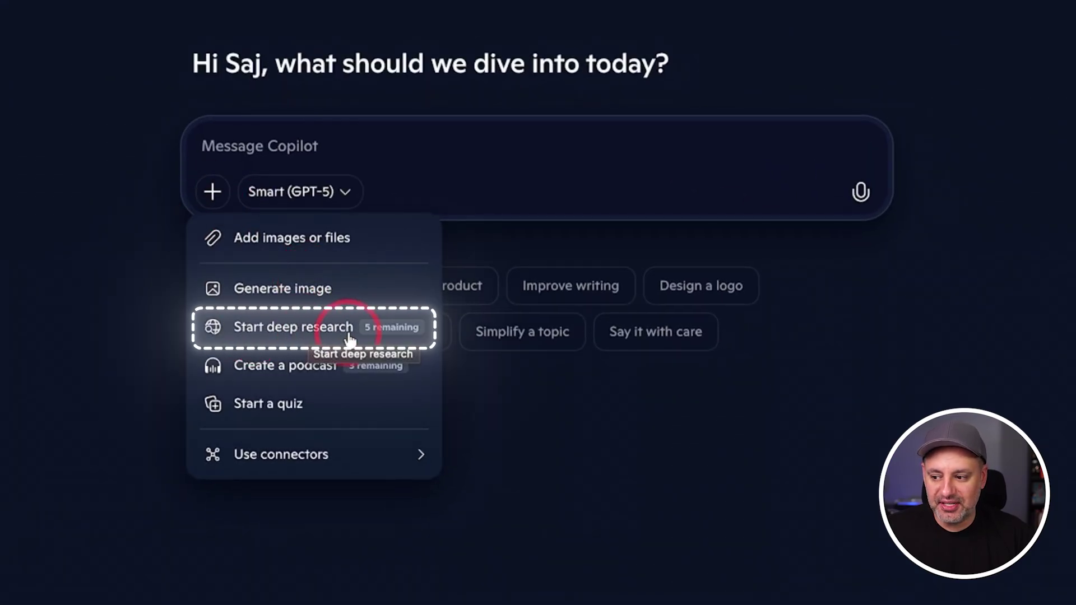
# Step: In Research report mode, send 'Create a research report on the use of generative AI in marketing'
pyautogui.click(300, 330)
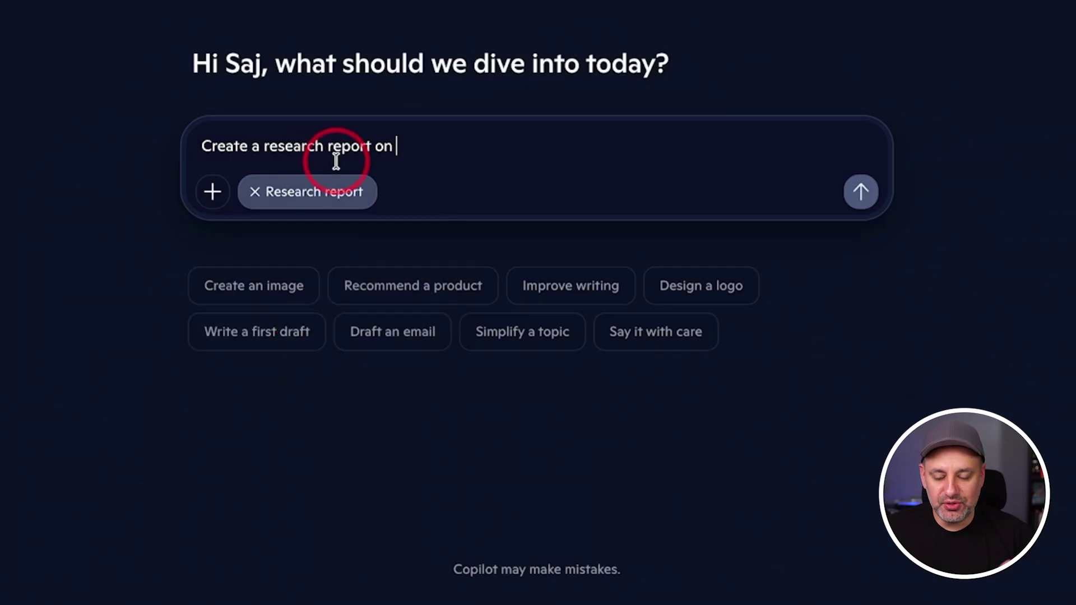
pyautogui.write('the use of generative AI in marketing')
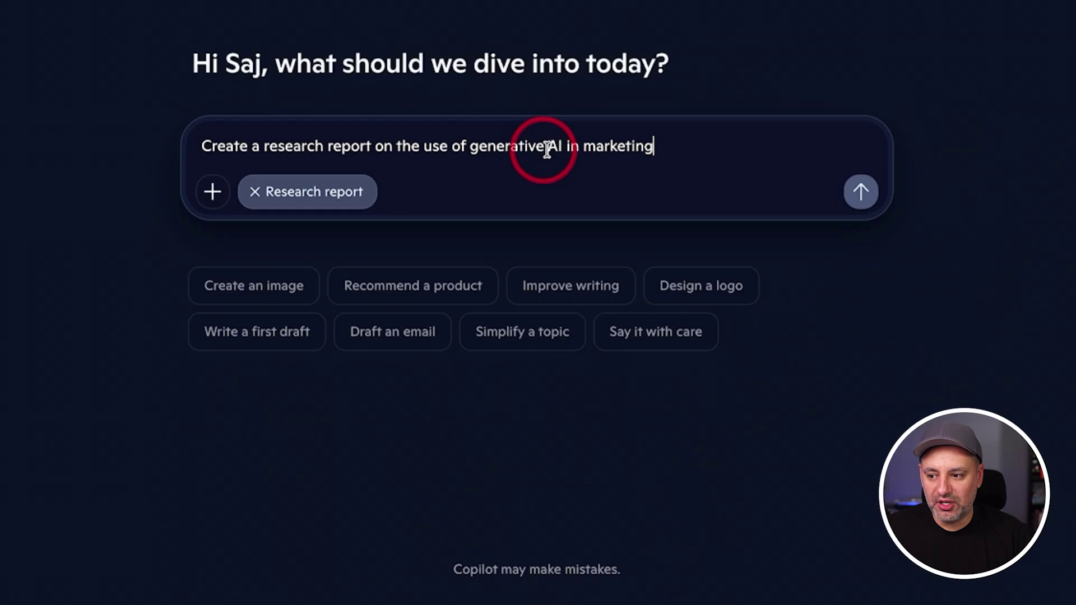
pyautogui.click(836, 220)
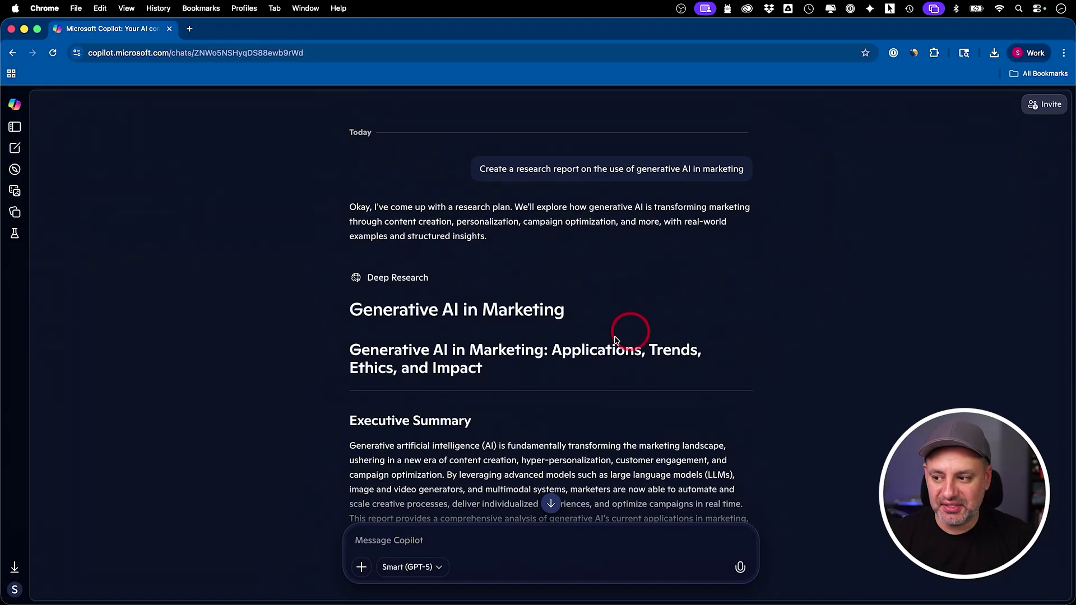
# Step: Scroll through the Generative AI in Marketing report and select its Report Structure list
pyautogui.scroll(-6, 553, 336)
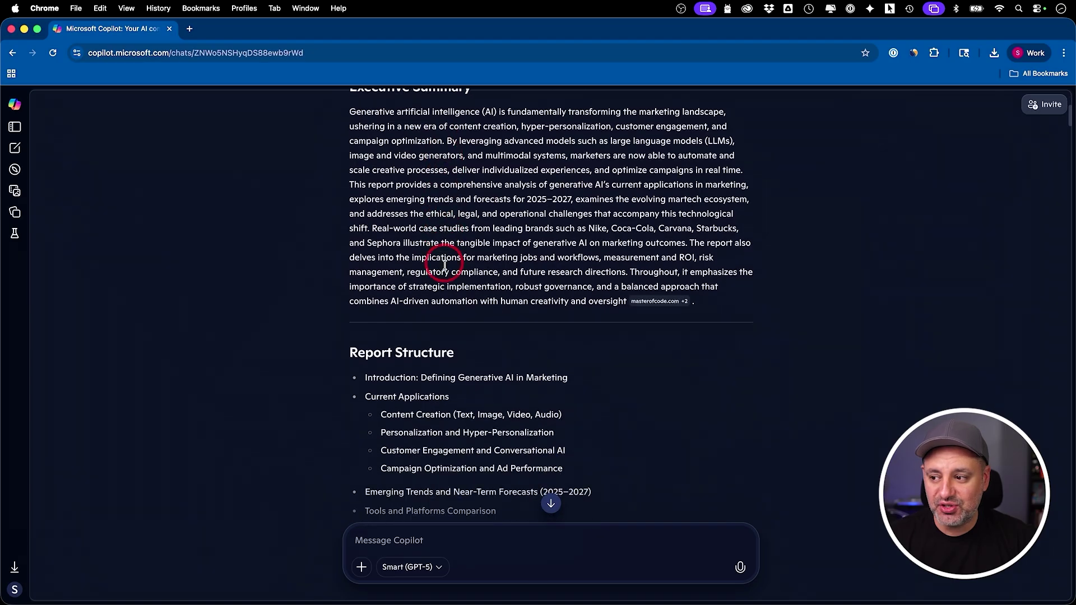
pyautogui.scroll(-7, 519, 240)
pyautogui.scroll(5, 514, 300)
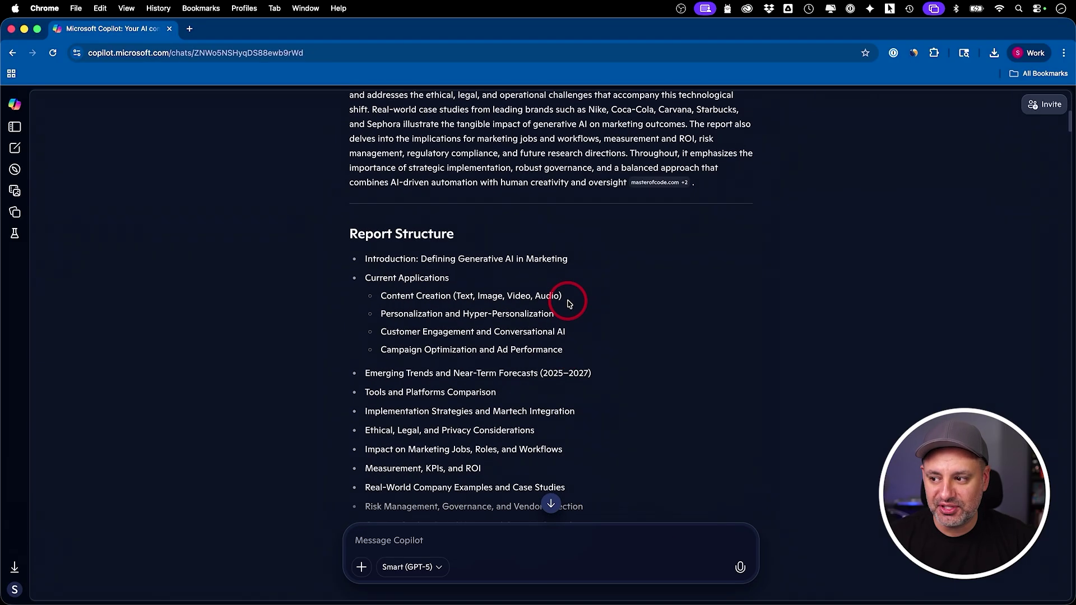
pyautogui.scroll(-1, 431, 279)
pyautogui.moveTo(340, 179); pyautogui.dragTo(528, 420)
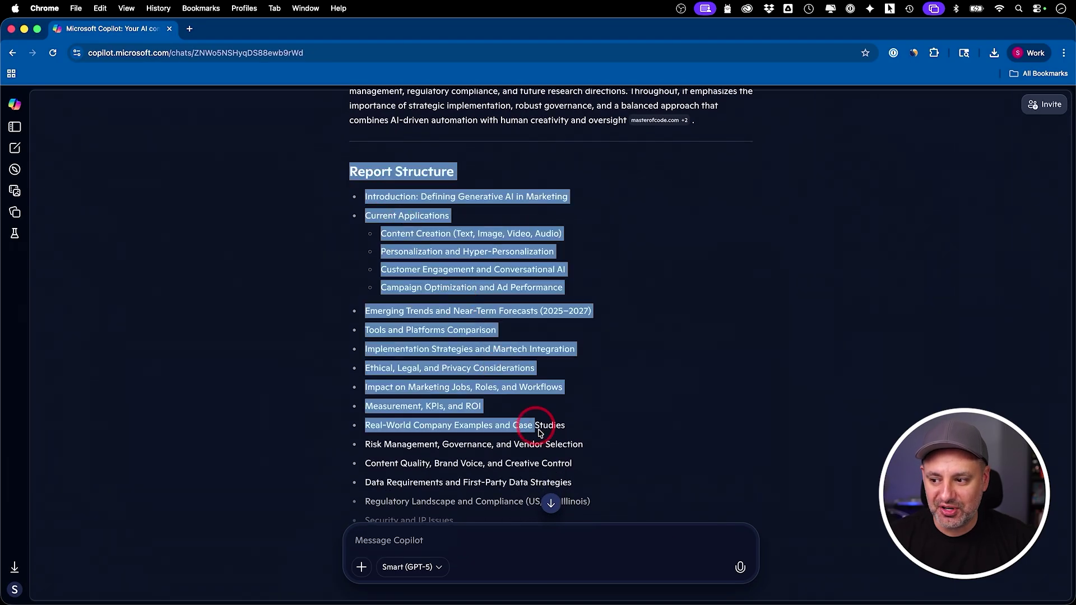
pyautogui.click(637, 408)
# Step: Open the report as an editable page and dismiss the Add sources tip
pyautogui.scroll(-7, 638, 410)
pyautogui.scroll(-18, 639, 411)
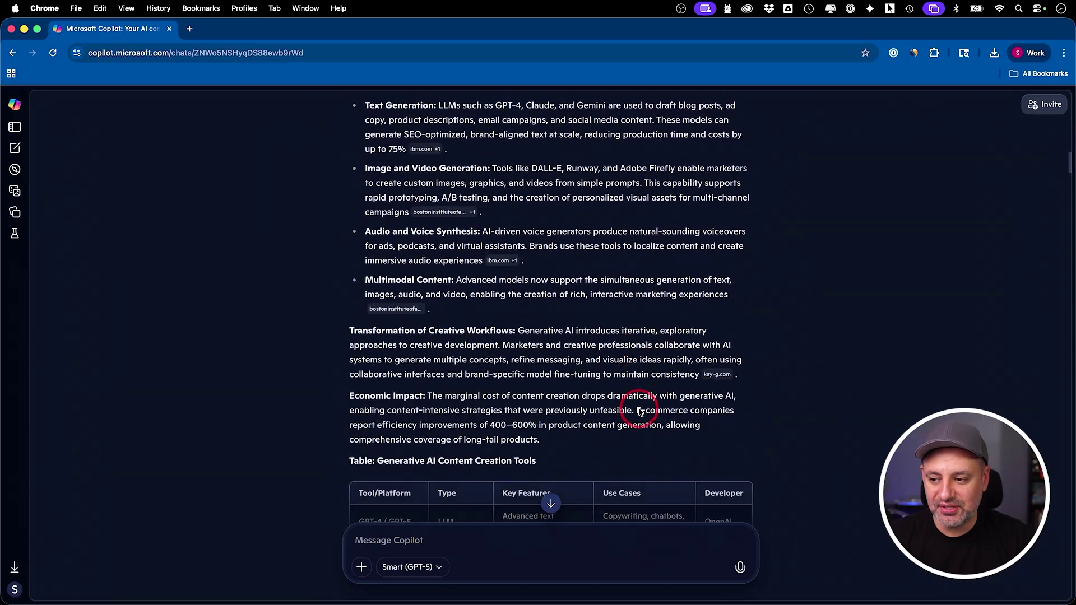
pyautogui.scroll(4, 637, 409)
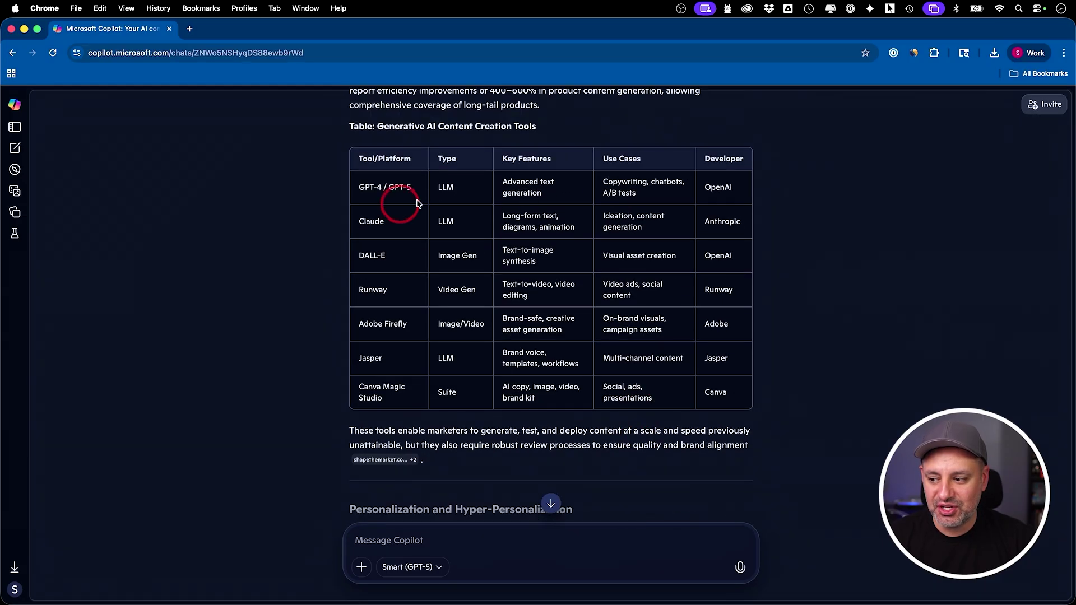
pyautogui.scroll(-7, 637, 283)
pyautogui.scroll(-6, 637, 292)
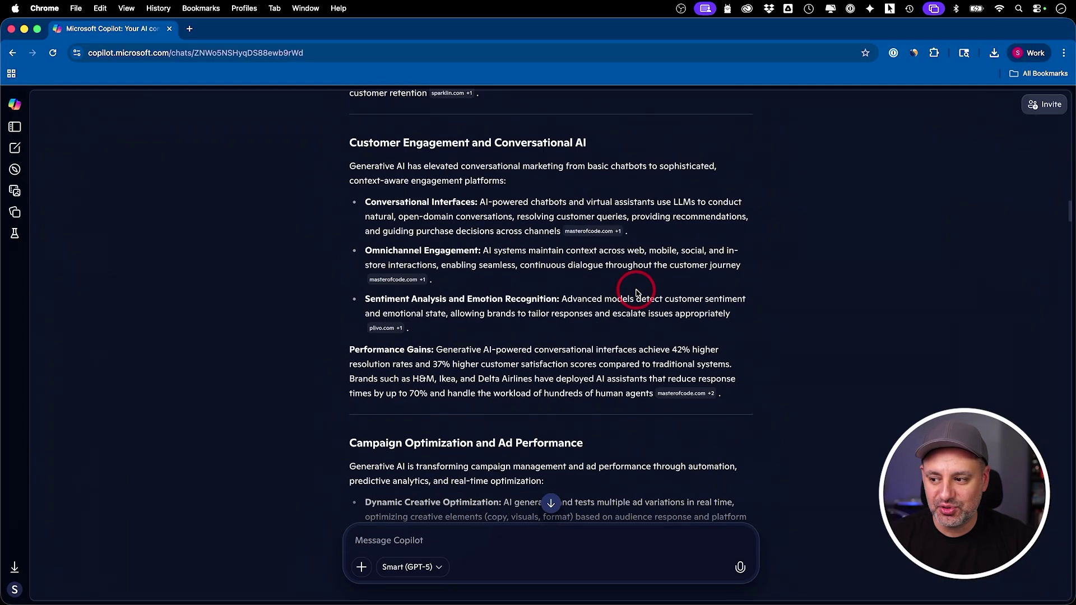
pyautogui.scroll(-20, 512, 499)
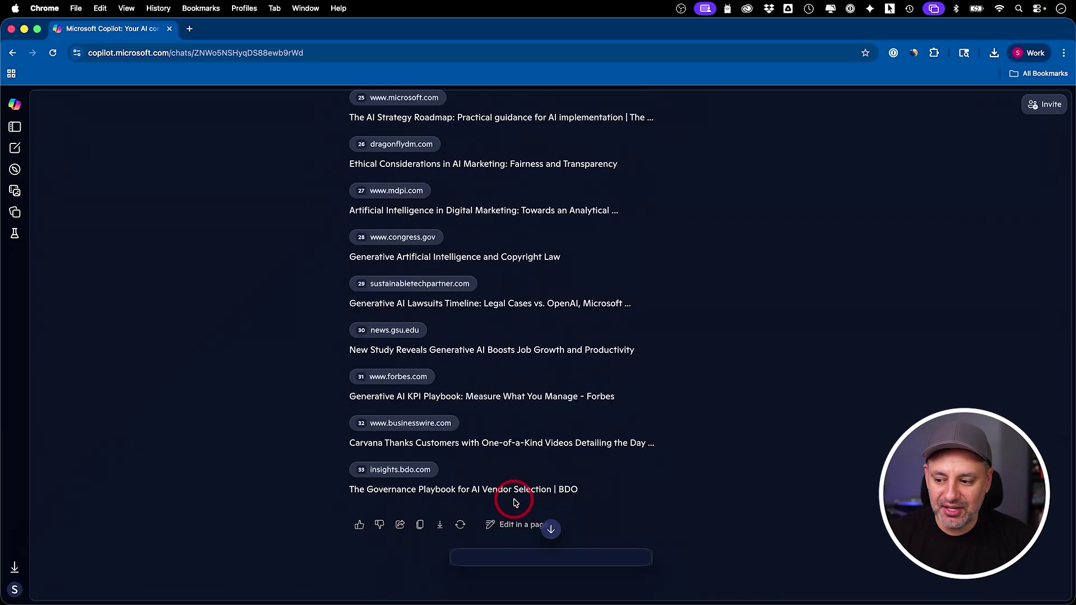
pyautogui.click(518, 519)
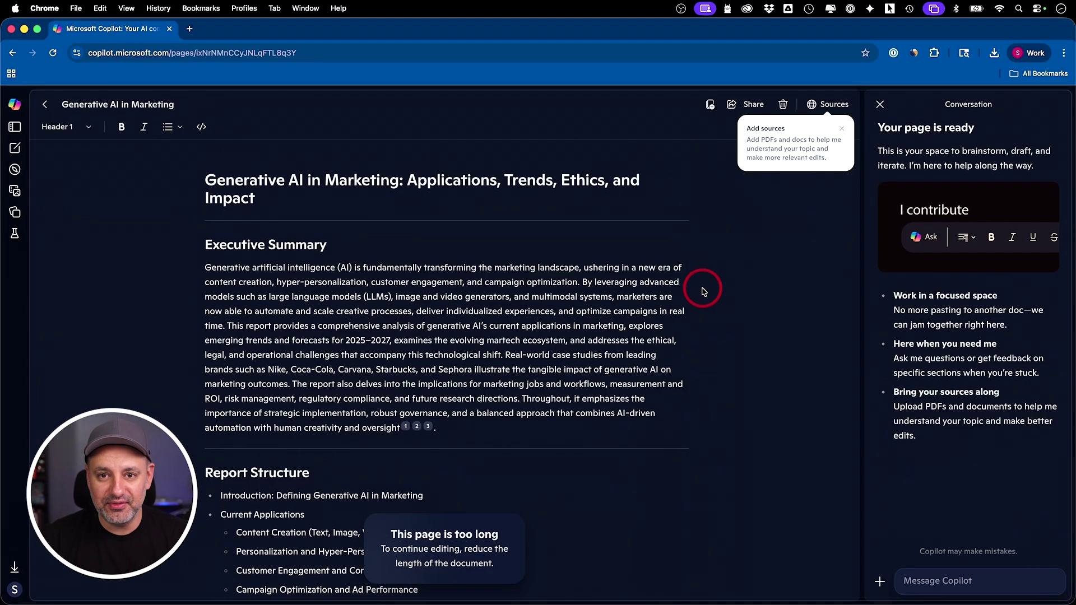
pyautogui.click(842, 128)
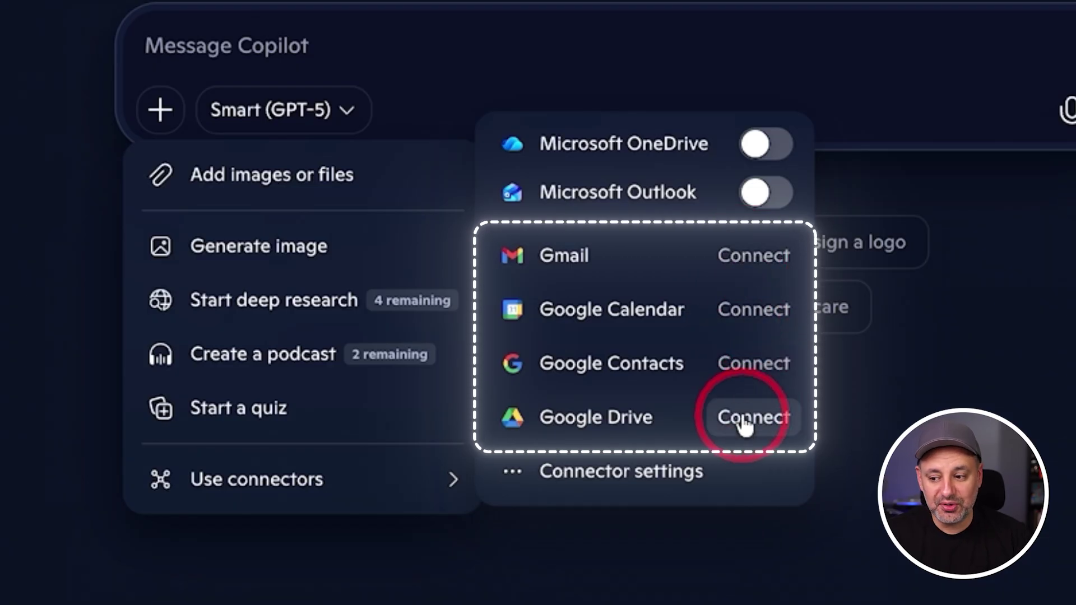
# Step: View the Gmail, Google and Microsoft connectors in Connector settings, then return home
pyautogui.click(637, 479)
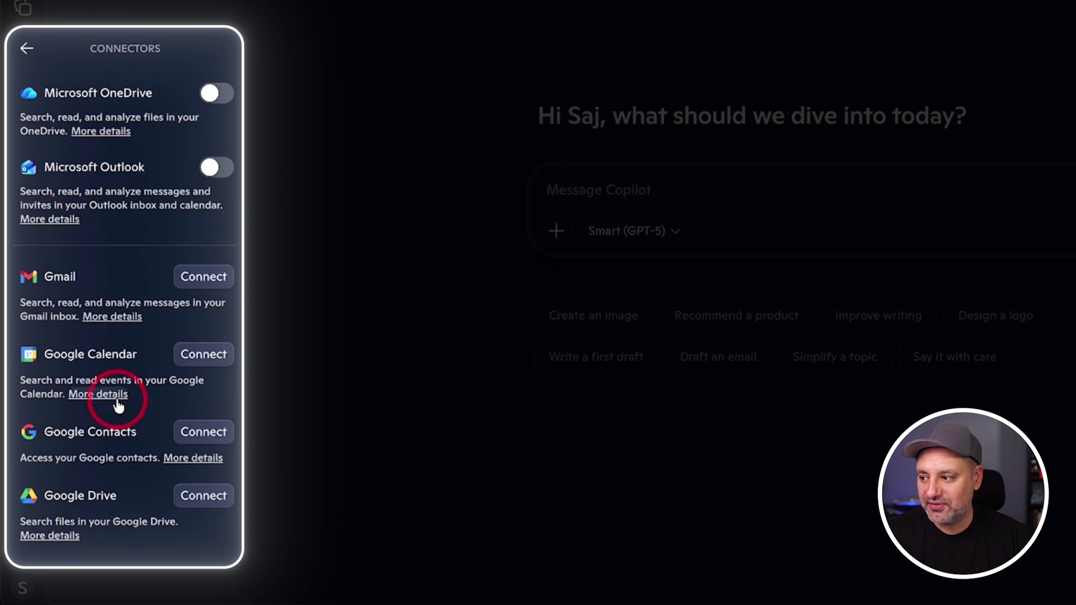
pyautogui.click(23, 50)
pyautogui.click(847, 220)
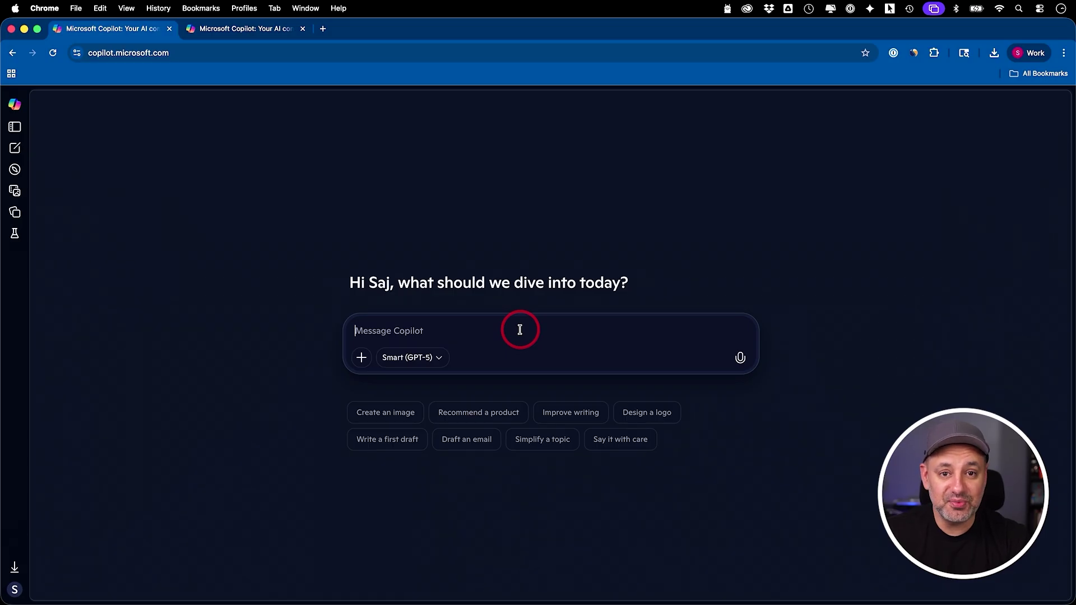
# Step: Show the Use connectors app list, then bring up the profile's account settings menu
pyautogui.click(361, 358)
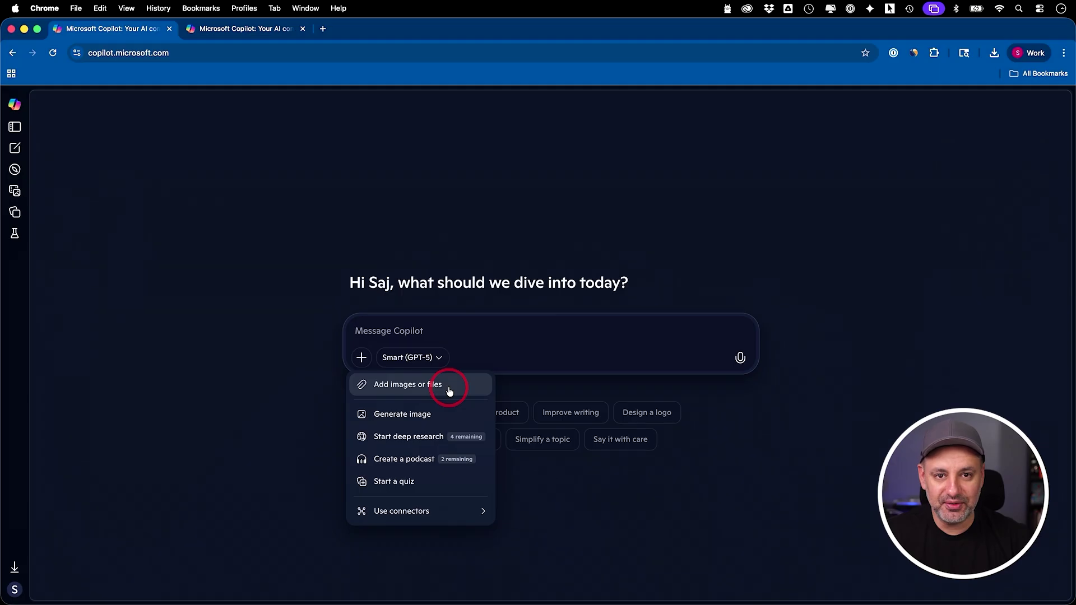
pyautogui.click(453, 513)
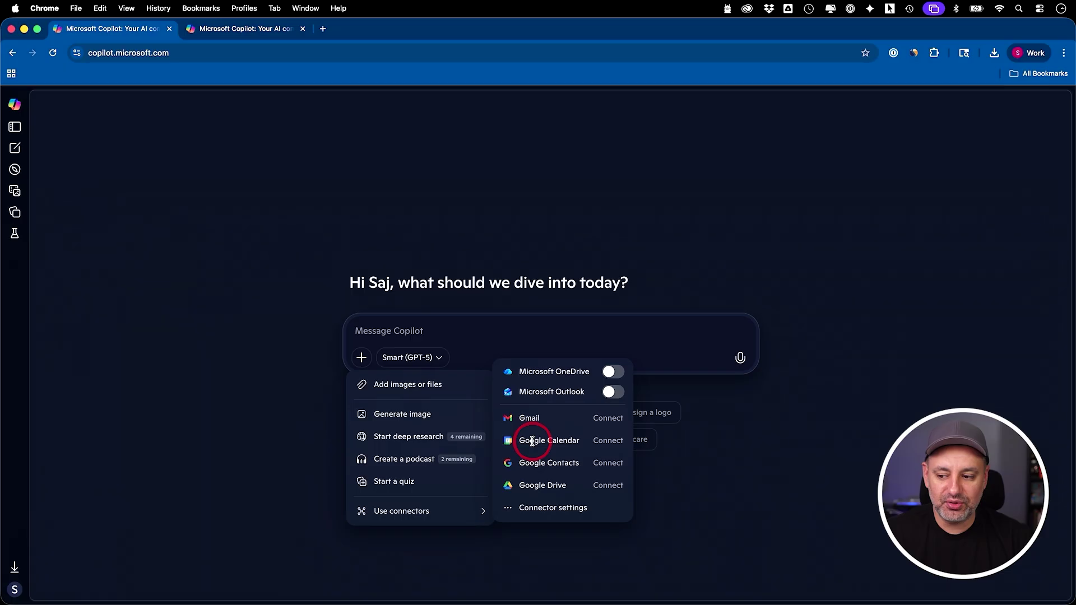
pyautogui.click(14, 590)
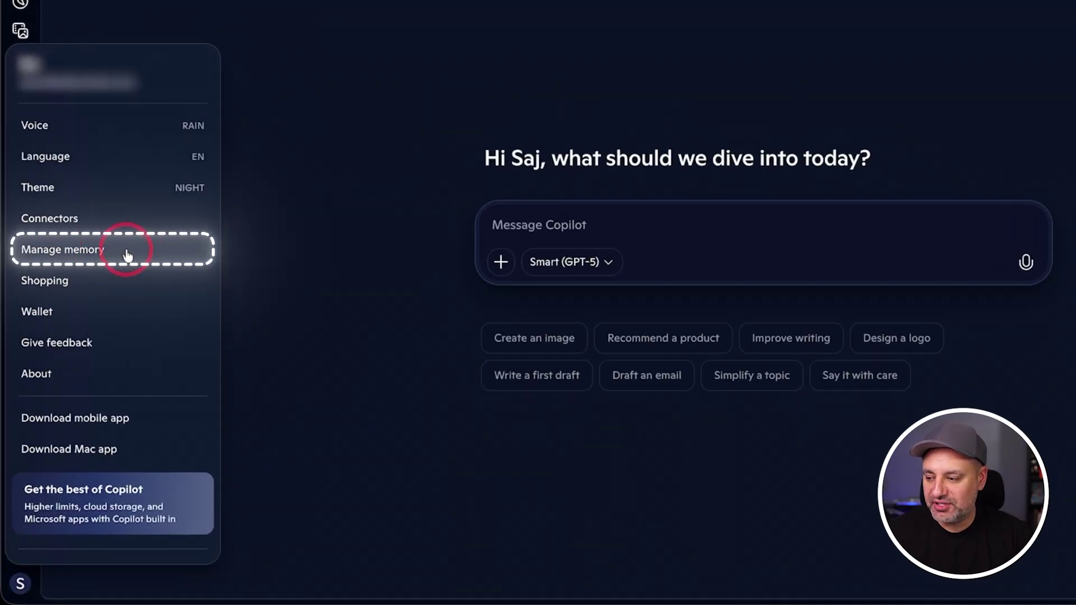
# Step: Tell Copilot 'Remember this:' that you make videos teaching people generative AI for work
pyautogui.click(128, 255)
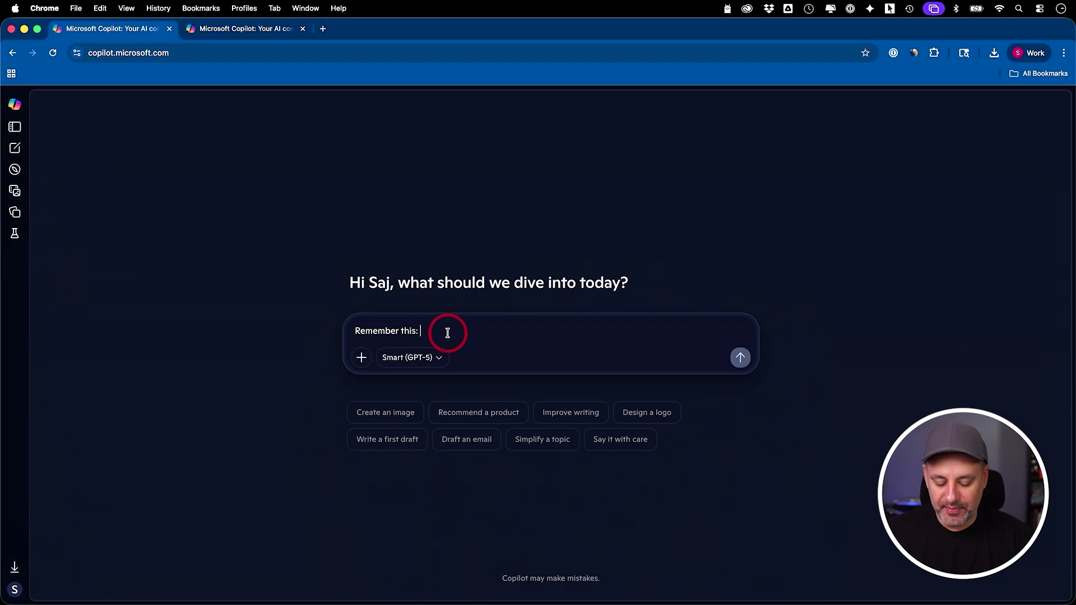
pyautogui.write('I make video teaching people generative AI for work')
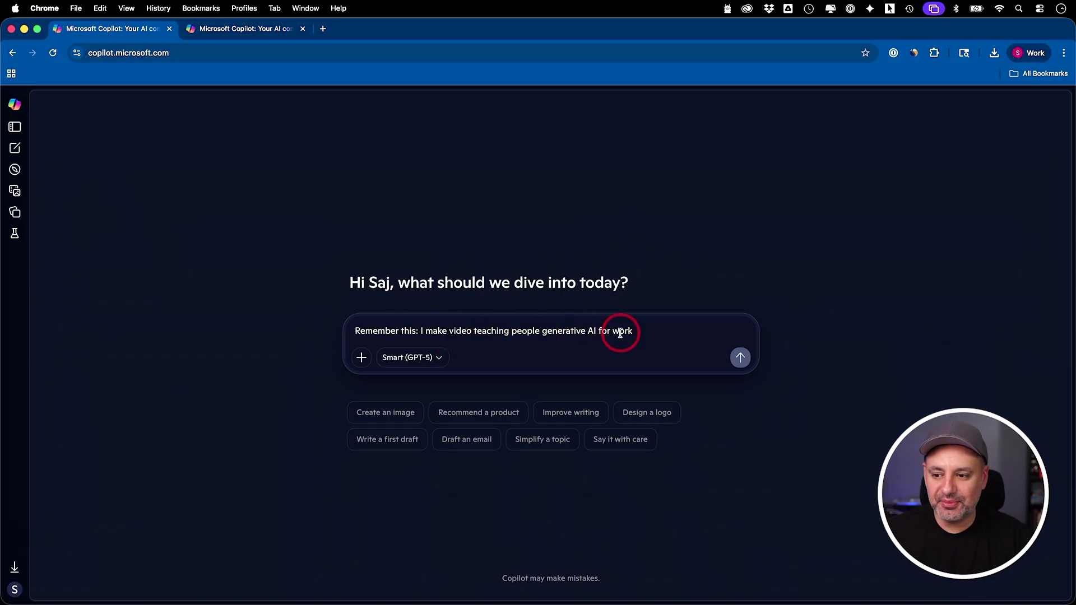
pyautogui.click(740, 358)
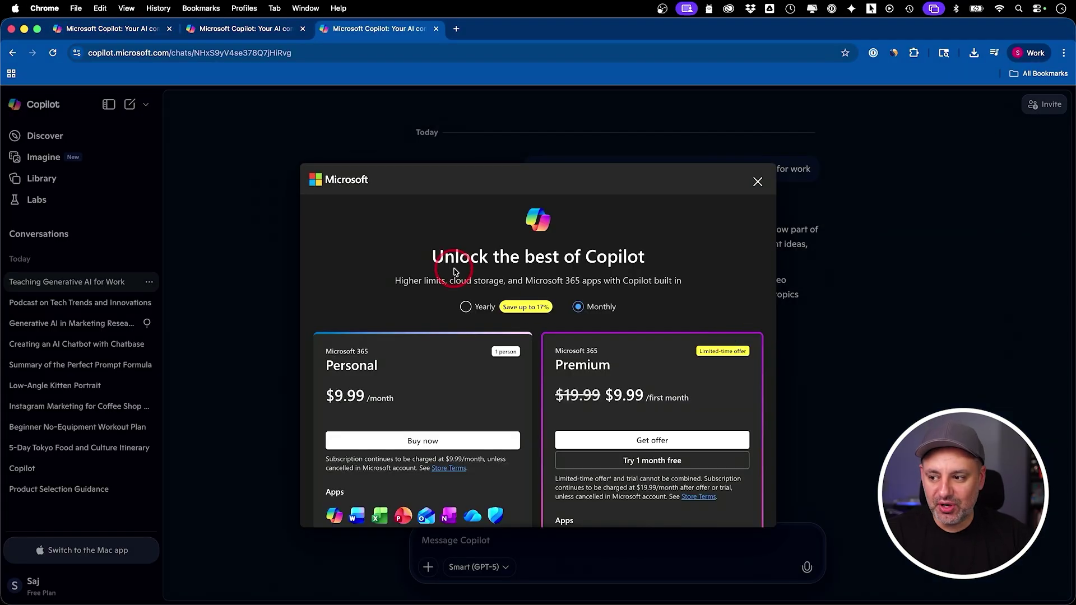
# Step: Scroll through the upgrade offer comparing Personal (one person, 1 TB) with Premium (up to six people, 6 TB)
pyautogui.scroll(-3, 455, 272)
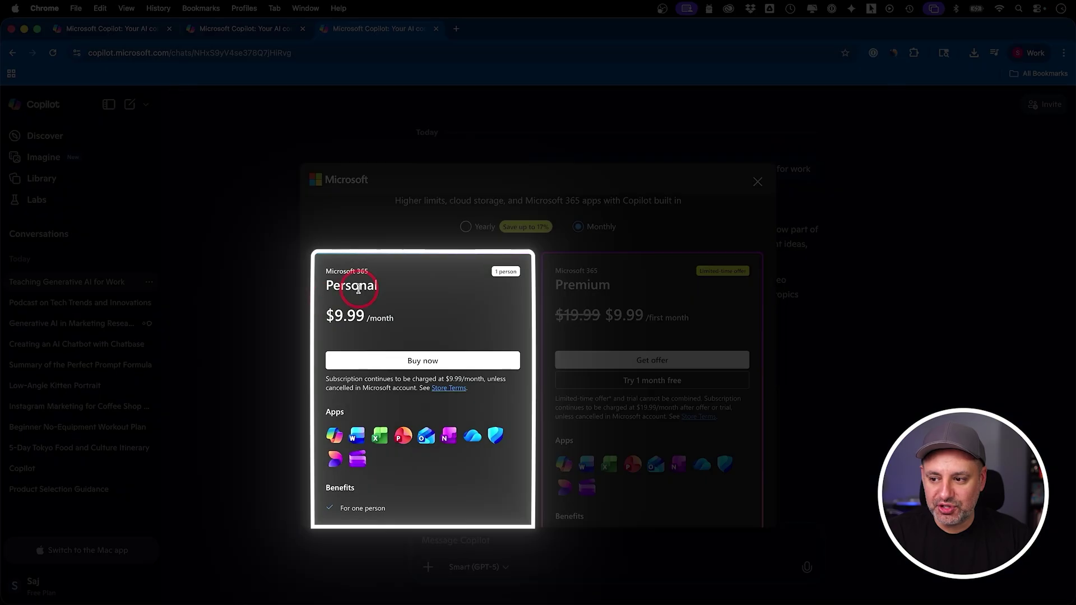
pyautogui.scroll(-3, 595, 283)
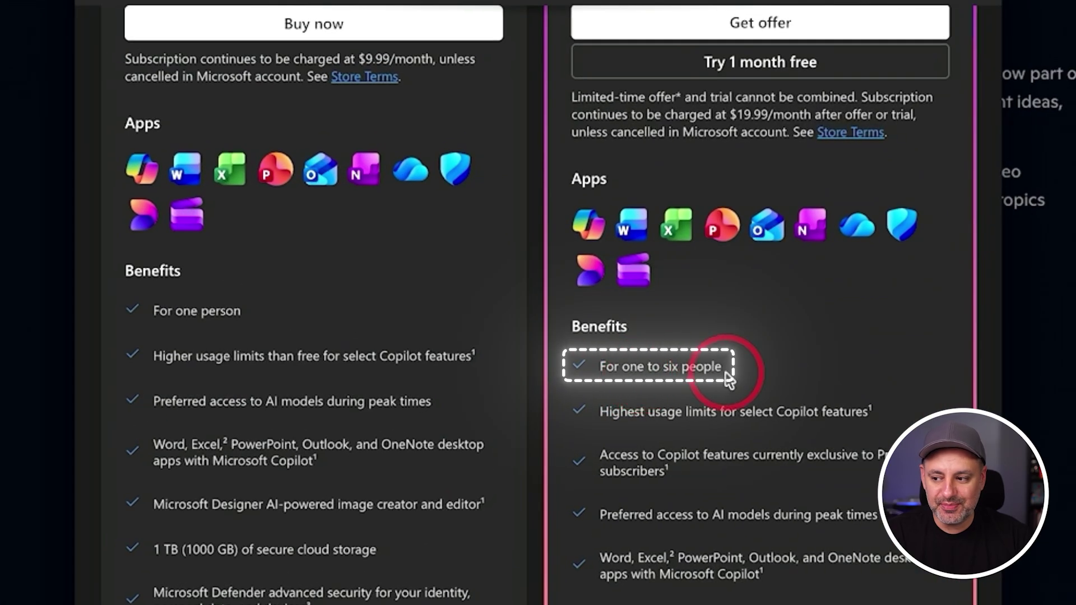
pyautogui.scroll(-2, 423, 368)
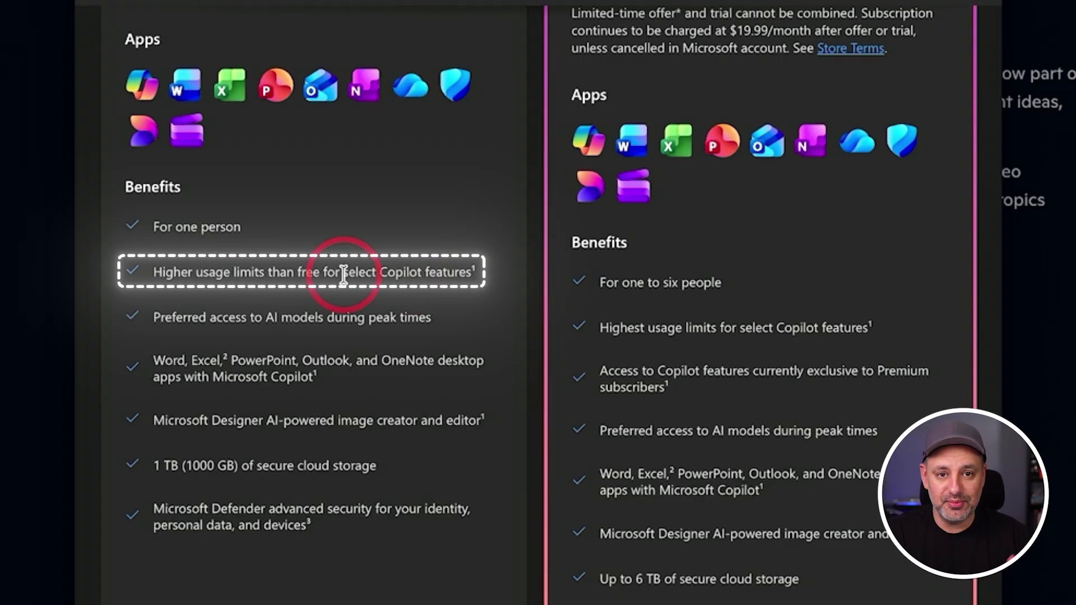
pyautogui.scroll(-1, 343, 294)
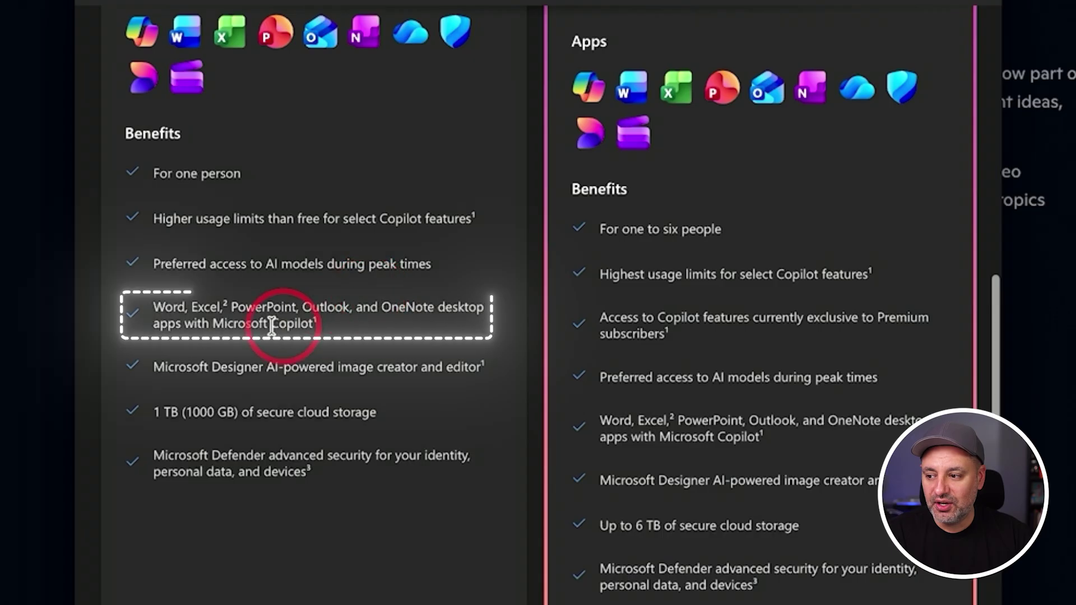